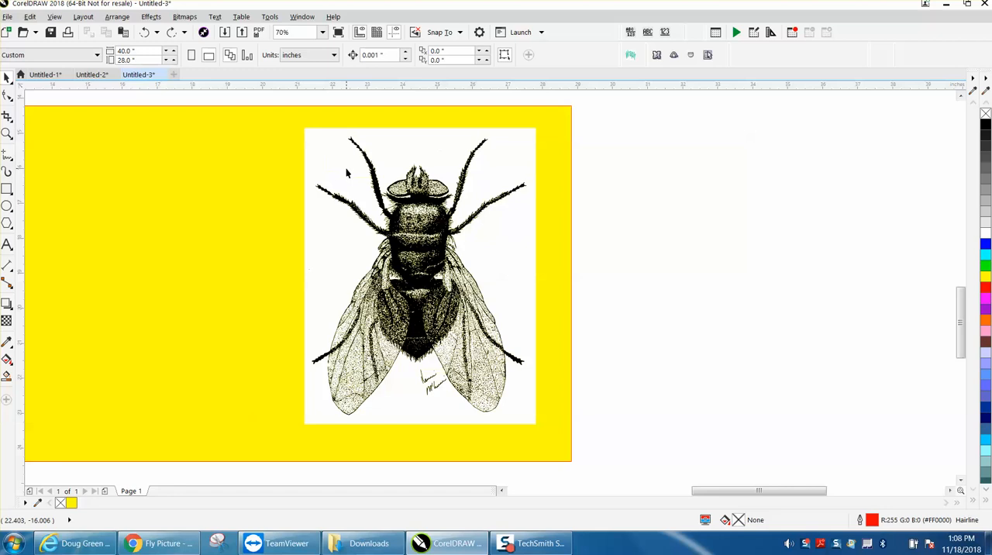
Delete the large white background shapes around the fly's legs, body and wings
click(344, 166)
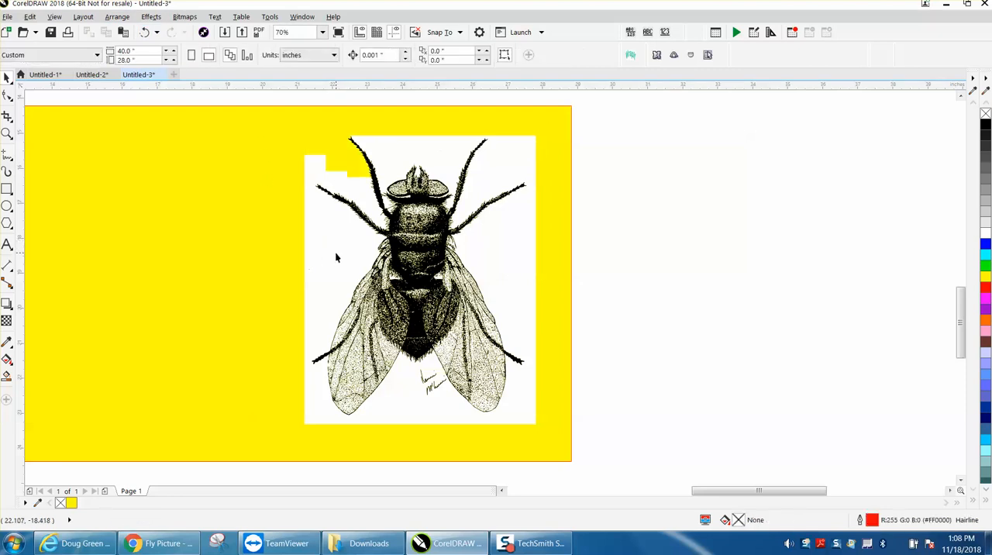
click(368, 208)
key(Delete)
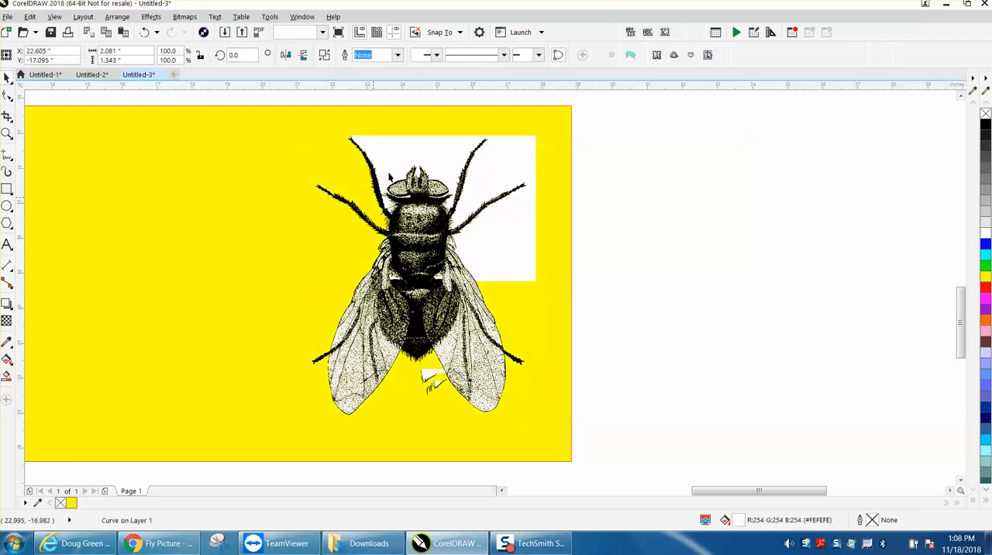
click(416, 159)
key(Delete)
click(487, 163)
key(Delete)
click(525, 228)
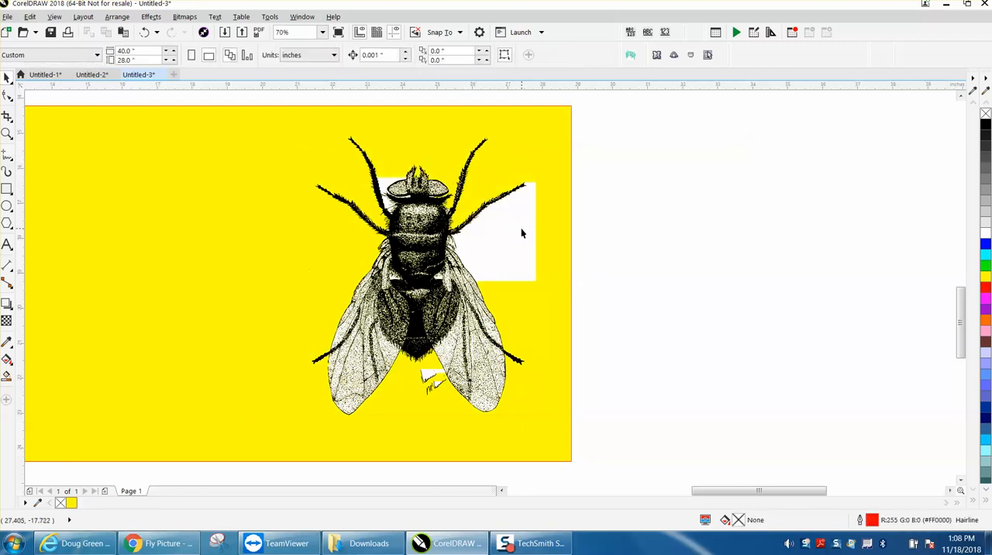
key(Delete)
Delete the small white background shapes between the fly's head and its left front legs
click(392, 178)
key(Delete)
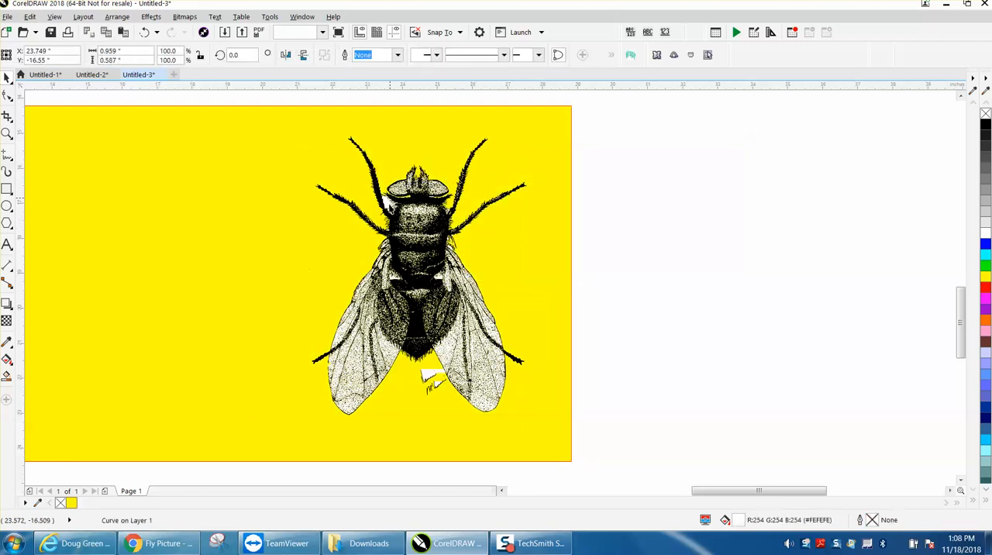
click(392, 210)
key(Delete)
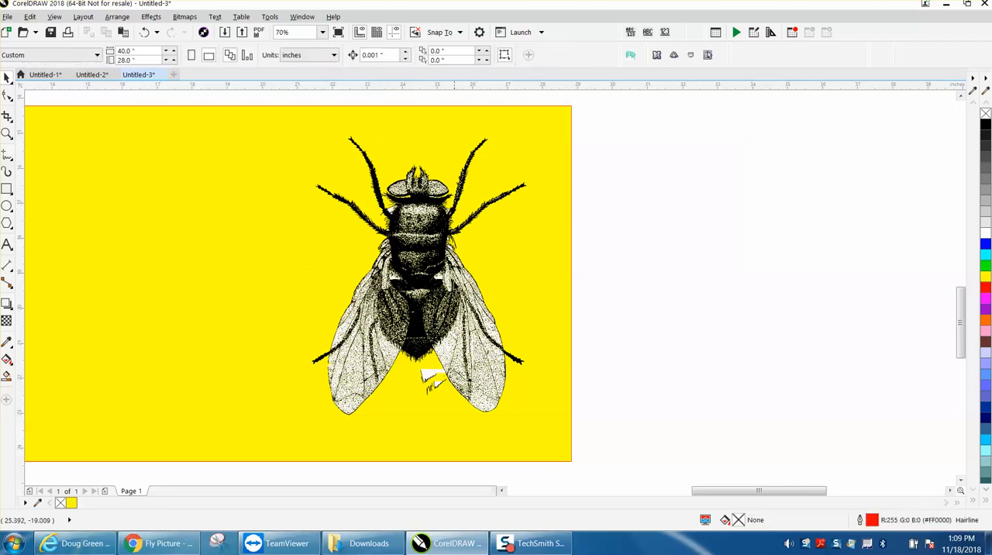
Delete the two white shapes behind the signature between the wings
click(434, 378)
key(Delete)
click(438, 385)
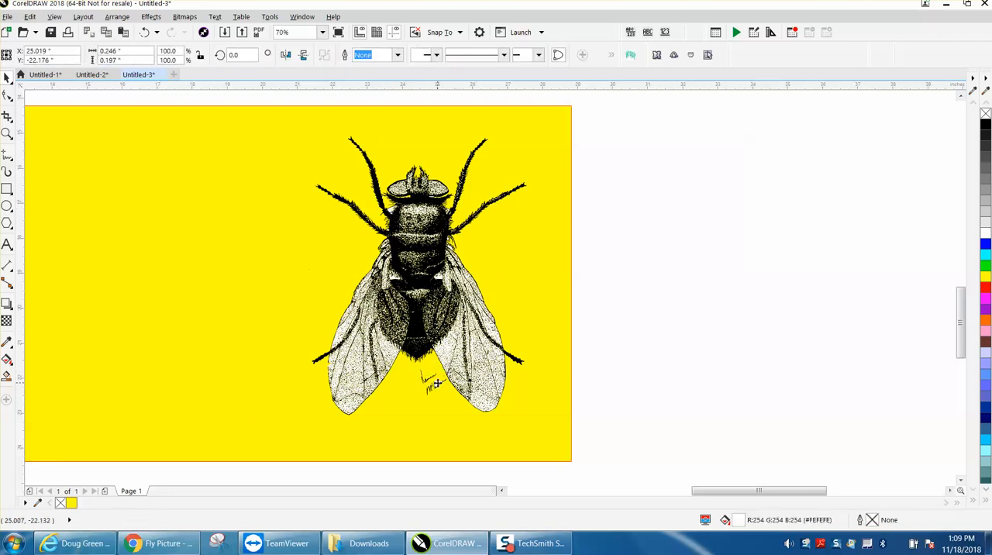
key(Delete)
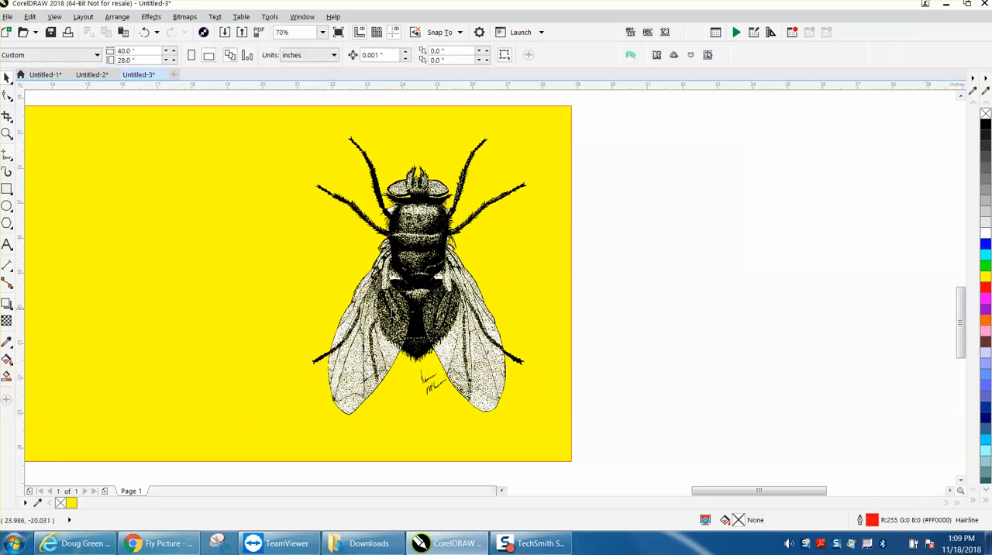
Begin a new Find Objects search for objects with a uniform color fill
click(6, 133)
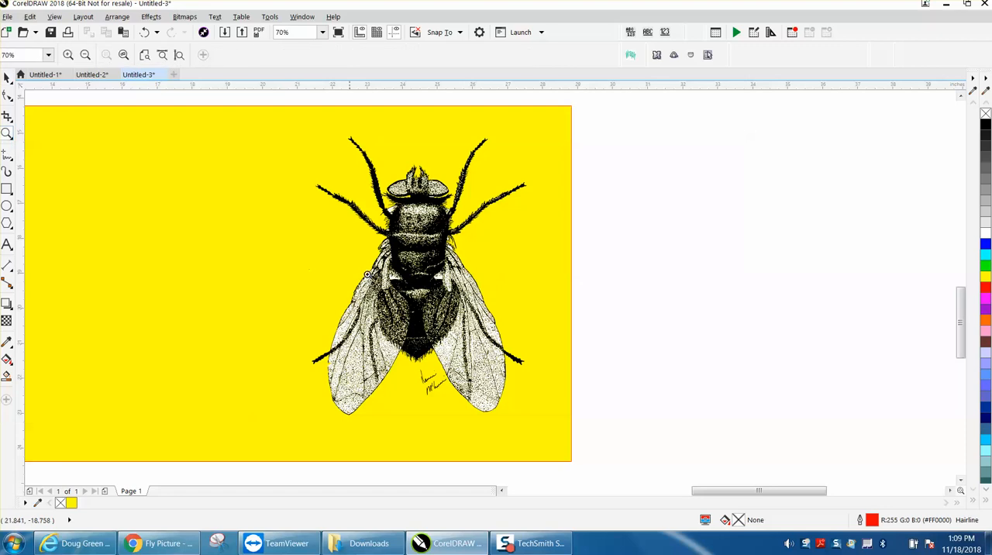
drag(316, 290, 545, 411)
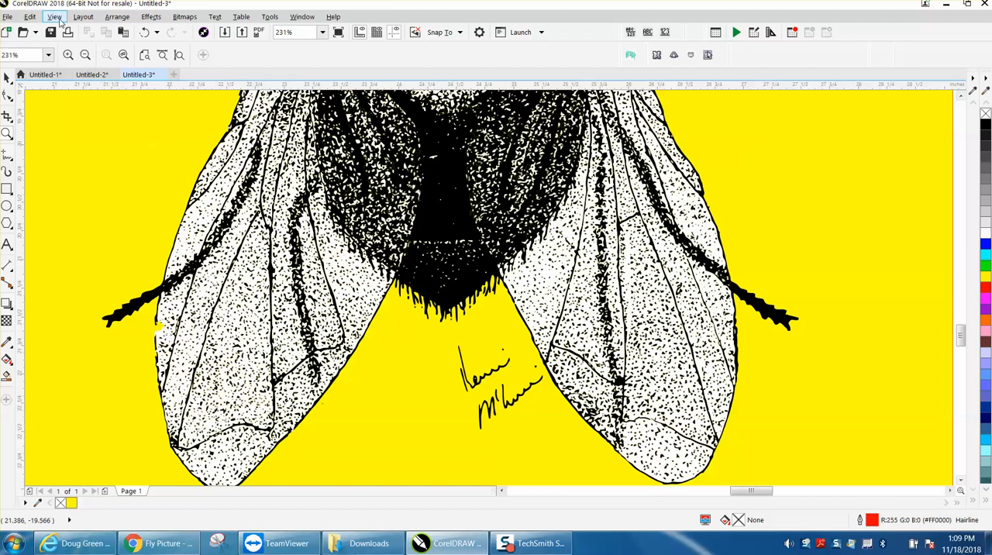
click(30, 17)
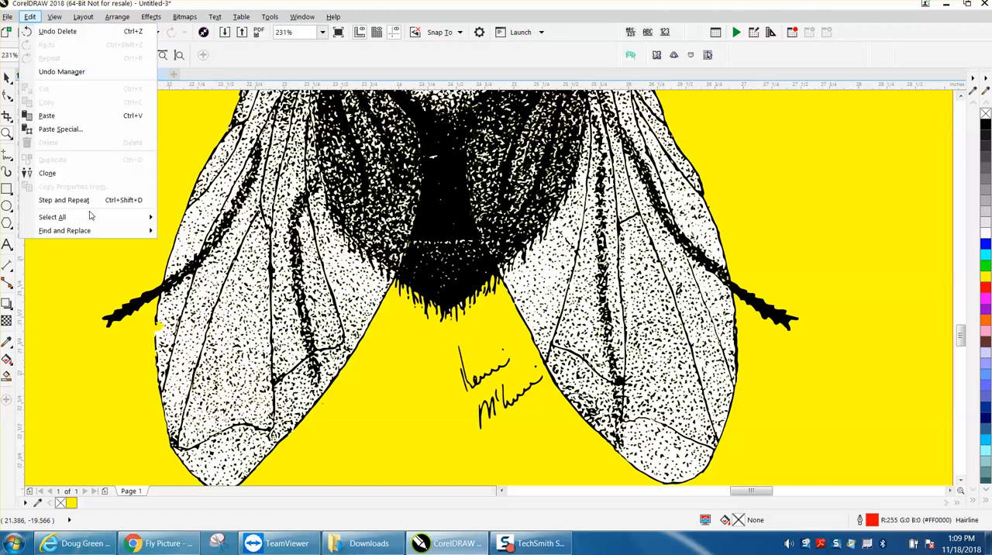
mouse_move(88, 221)
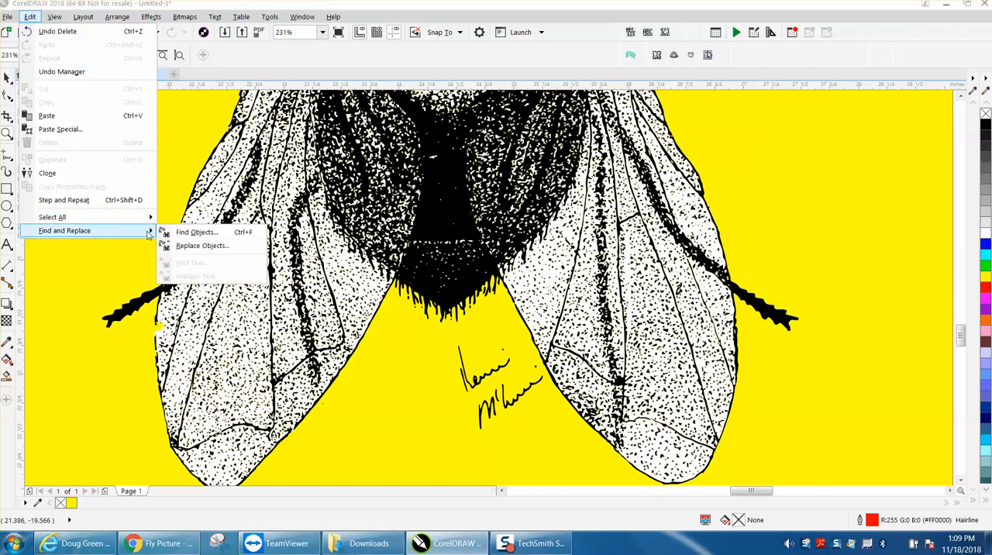
click(175, 233)
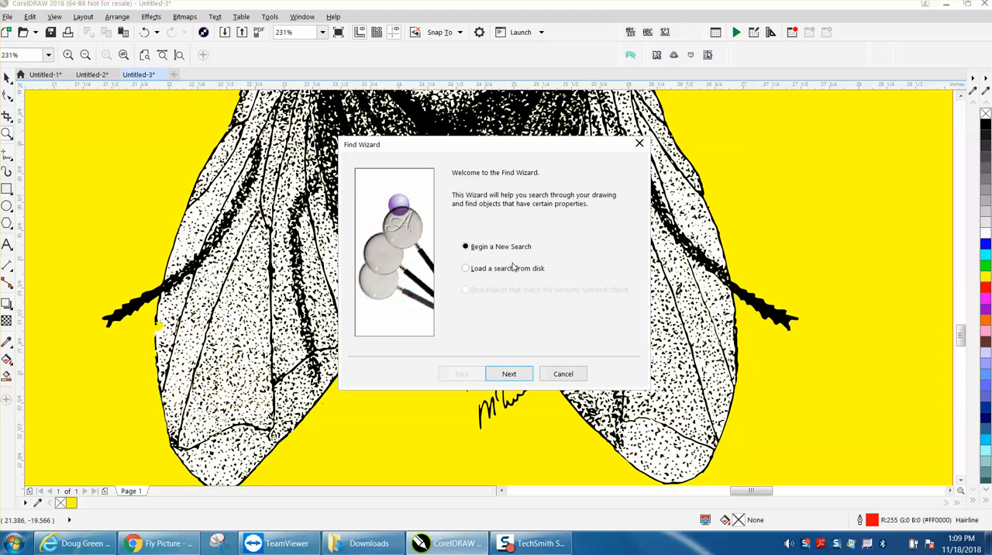
click(527, 376)
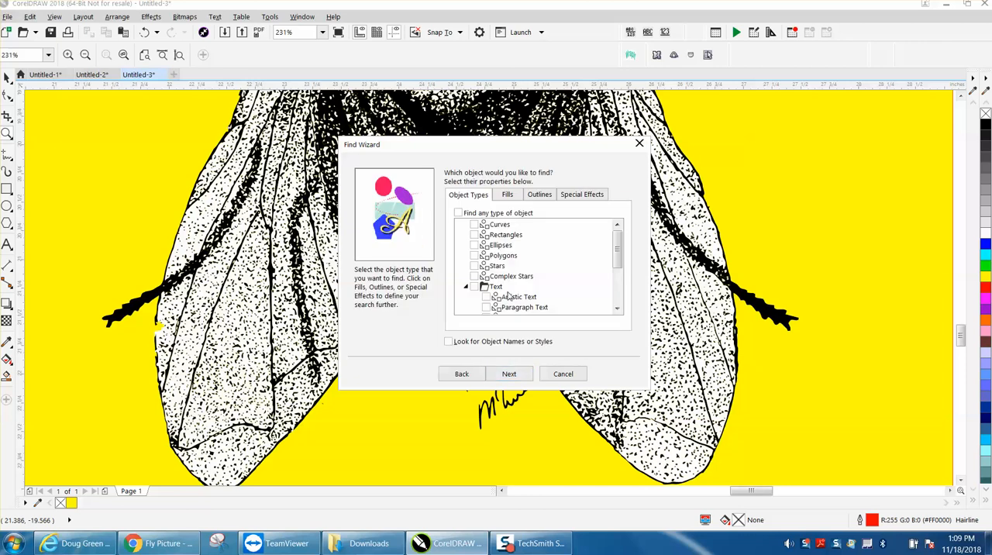
click(507, 194)
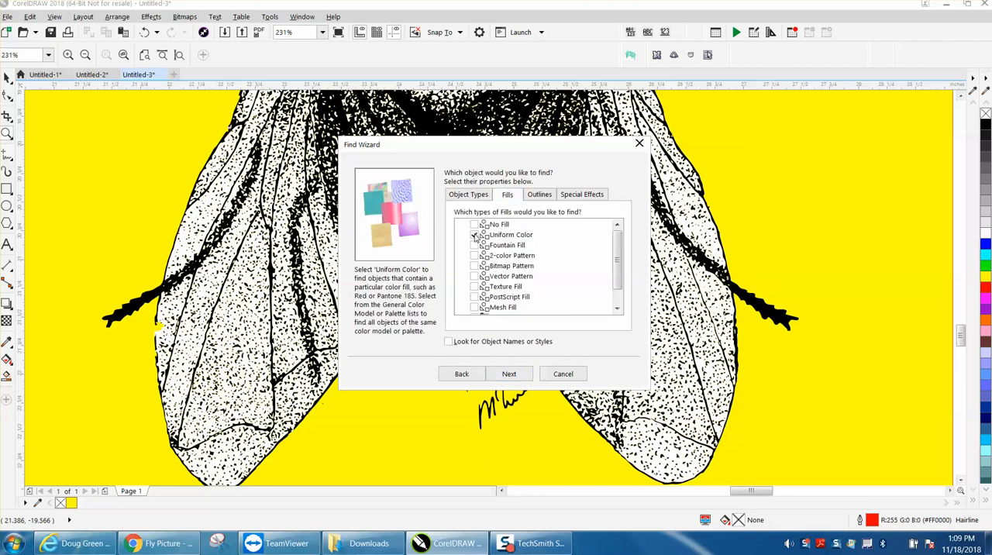
click(508, 375)
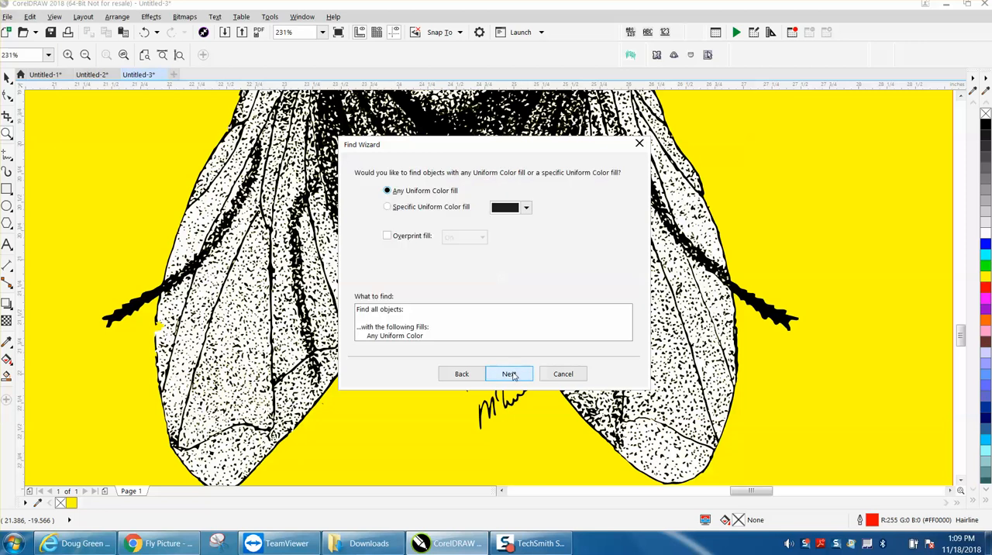
Restrict the search to the specific fill color RGB 253, 253, 253 sampled from the left wing's white area
click(390, 208)
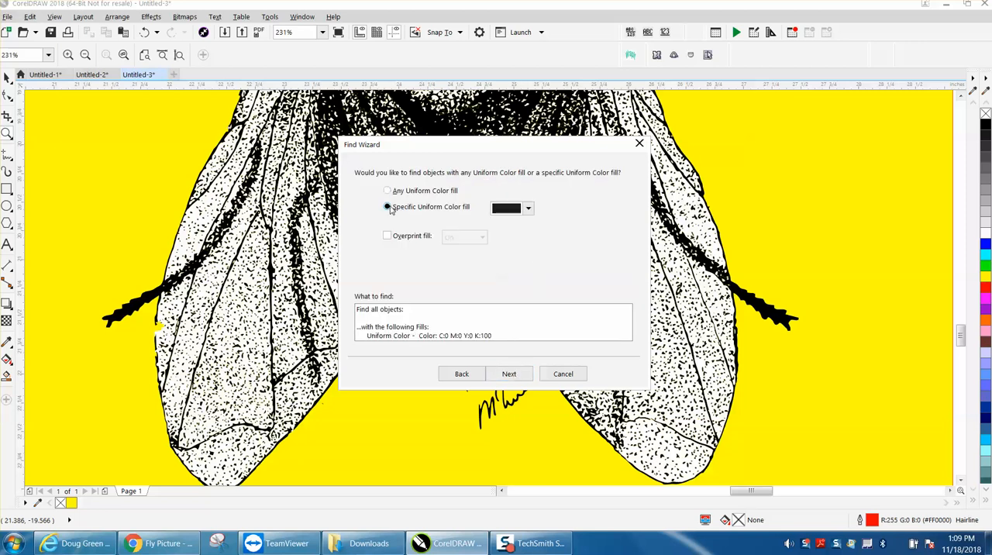
click(527, 210)
click(561, 239)
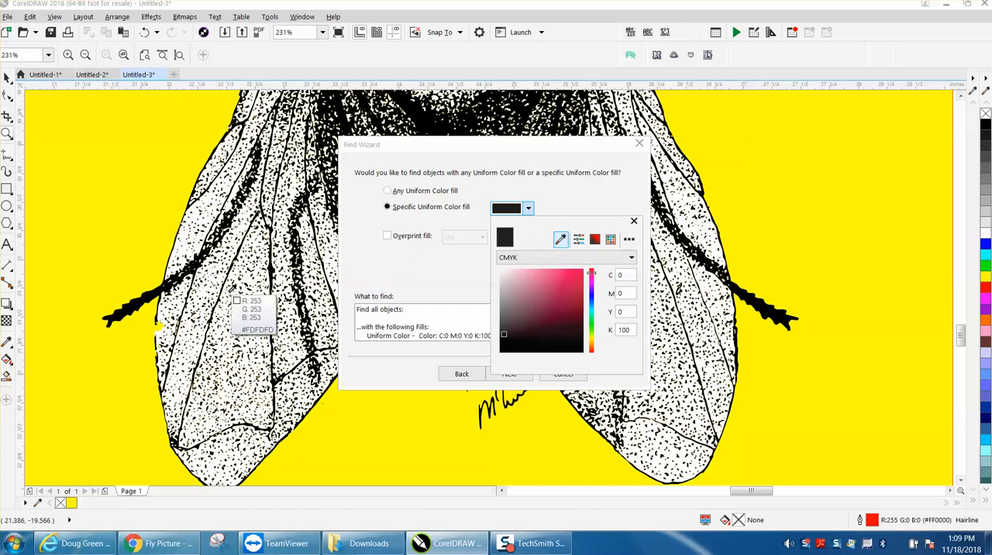
click(232, 291)
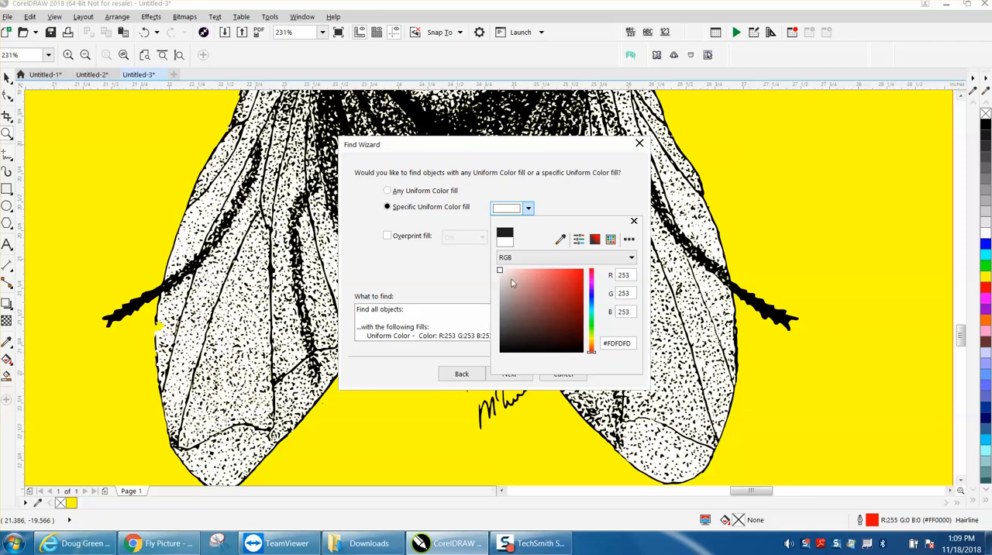
click(509, 210)
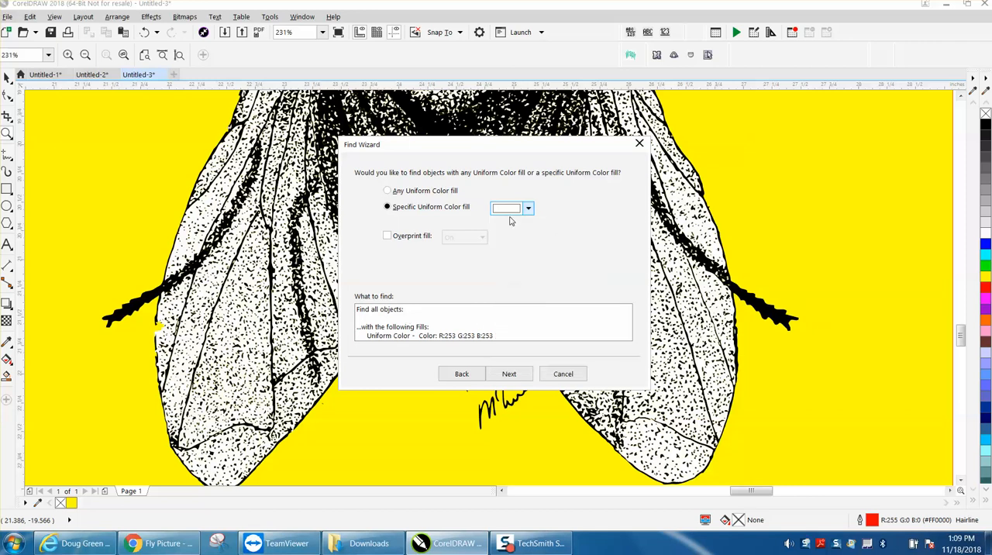
Find all objects with the RGB 253, 253, 253 fill and delete them from the drawing
click(508, 374)
click(510, 374)
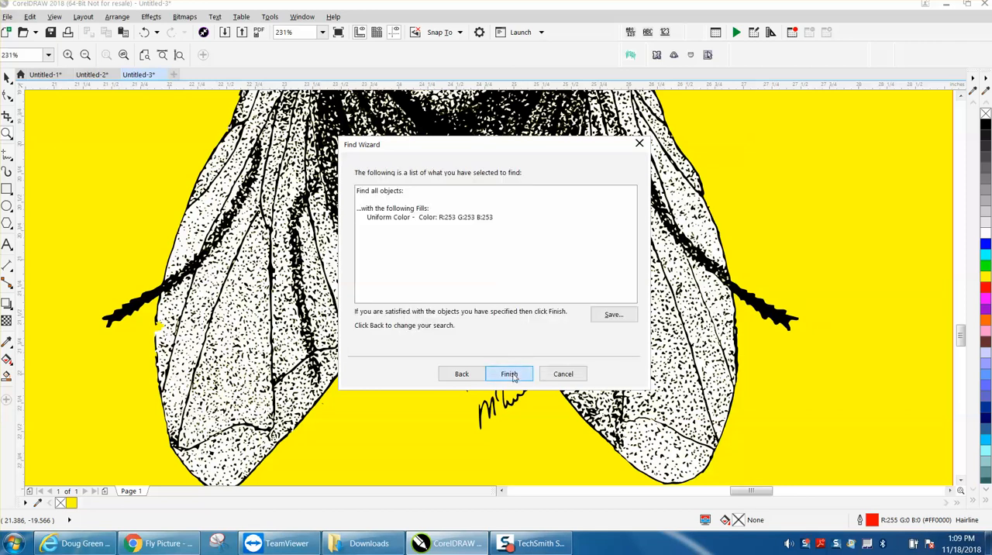
click(517, 270)
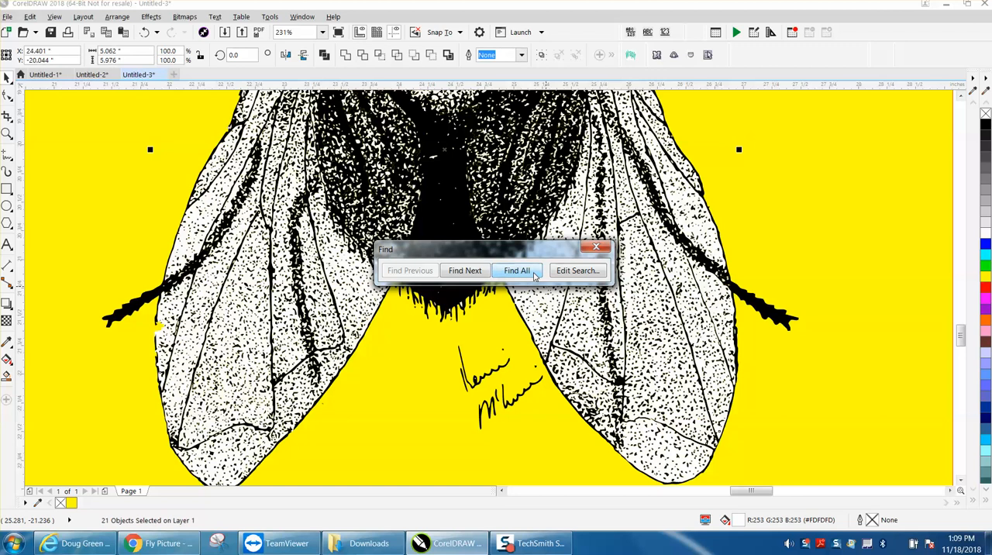
click(594, 247)
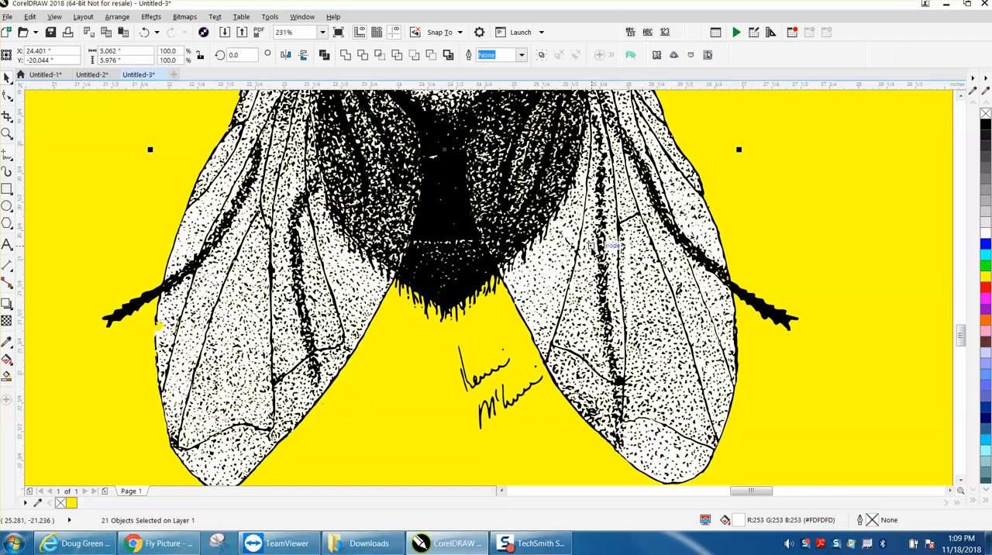
key(Delete)
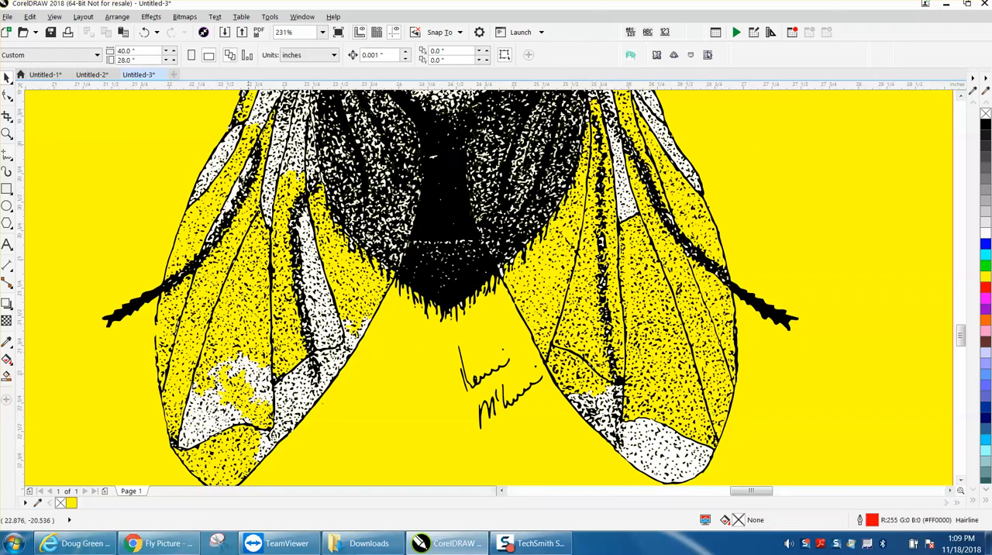
Set up another Find Objects search by uniform color fill for the remaining white areas
click(31, 17)
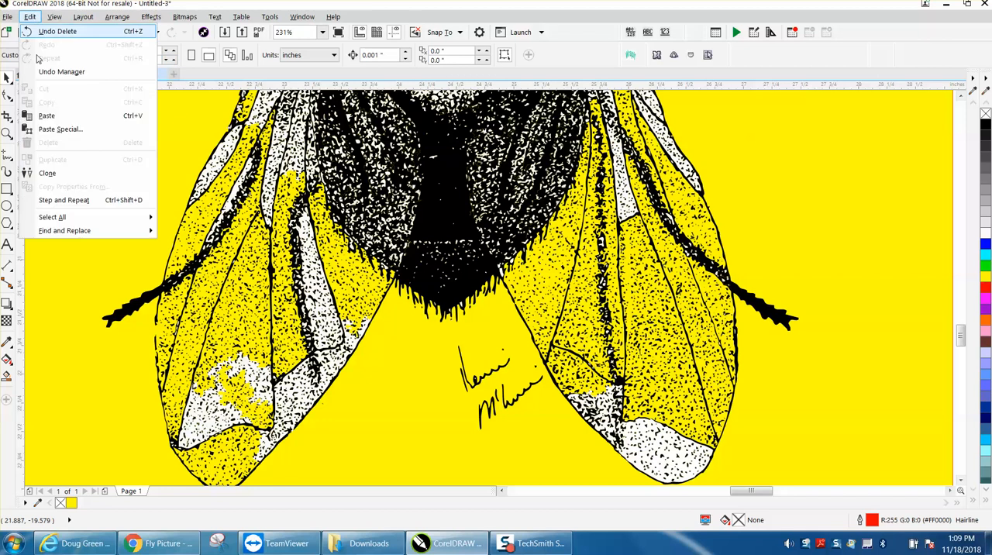
mouse_move(140, 232)
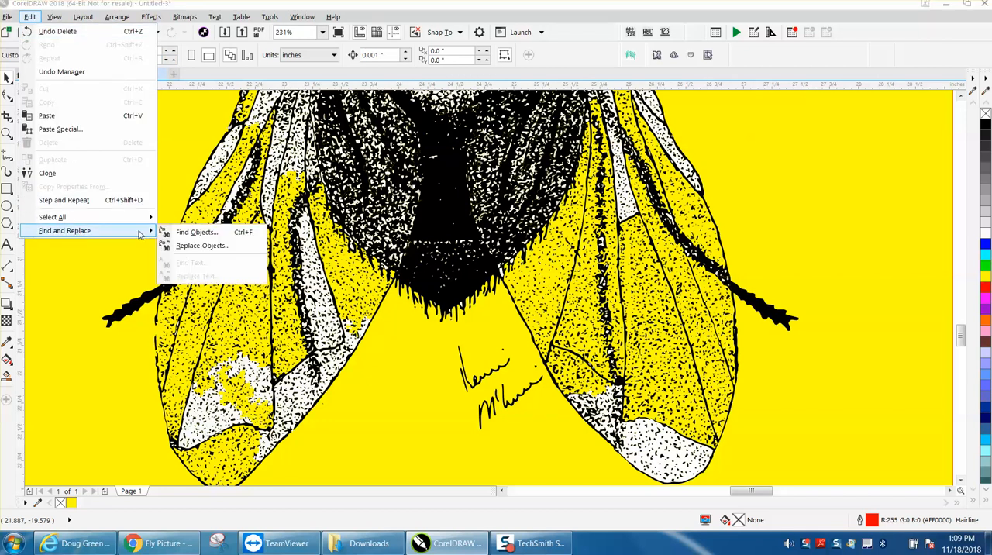
click(184, 233)
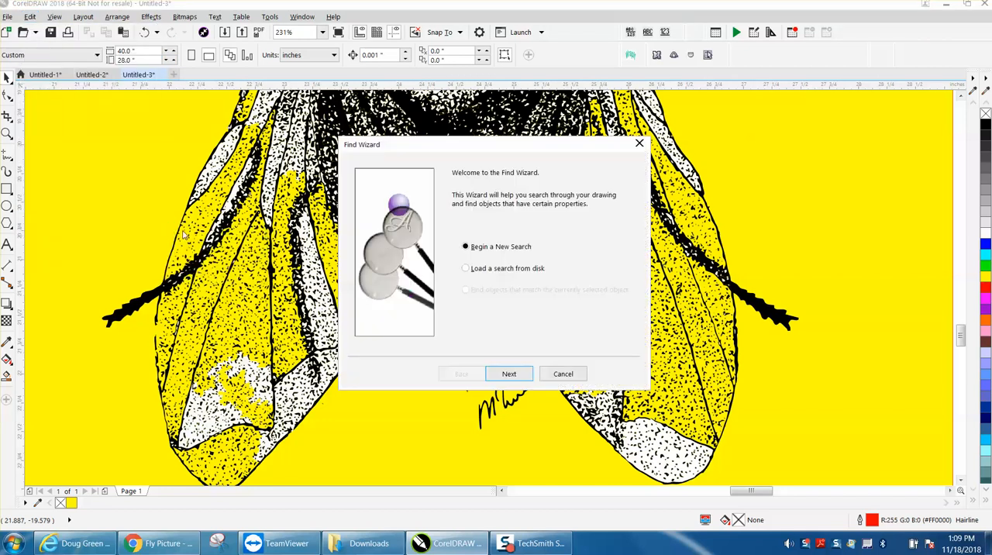
click(509, 374)
click(508, 196)
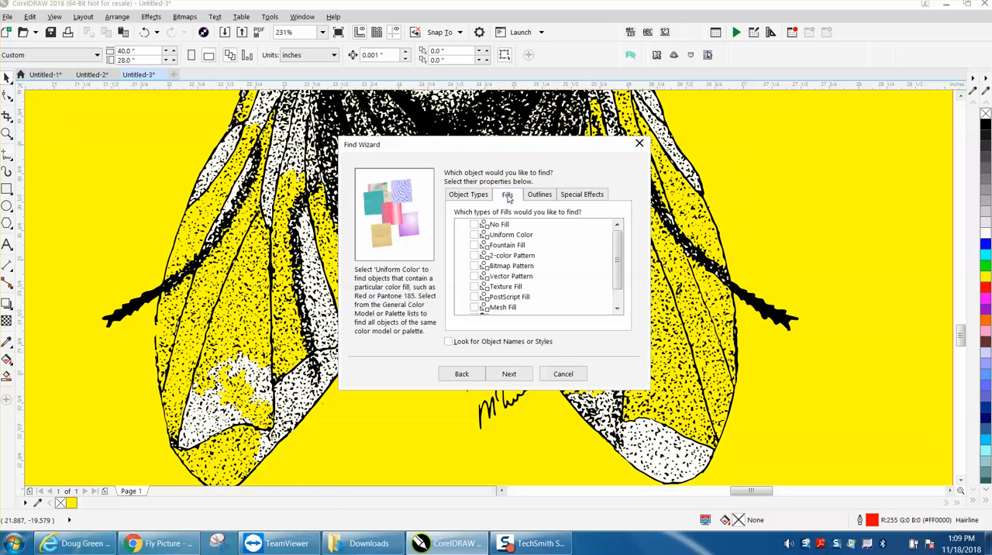
click(509, 374)
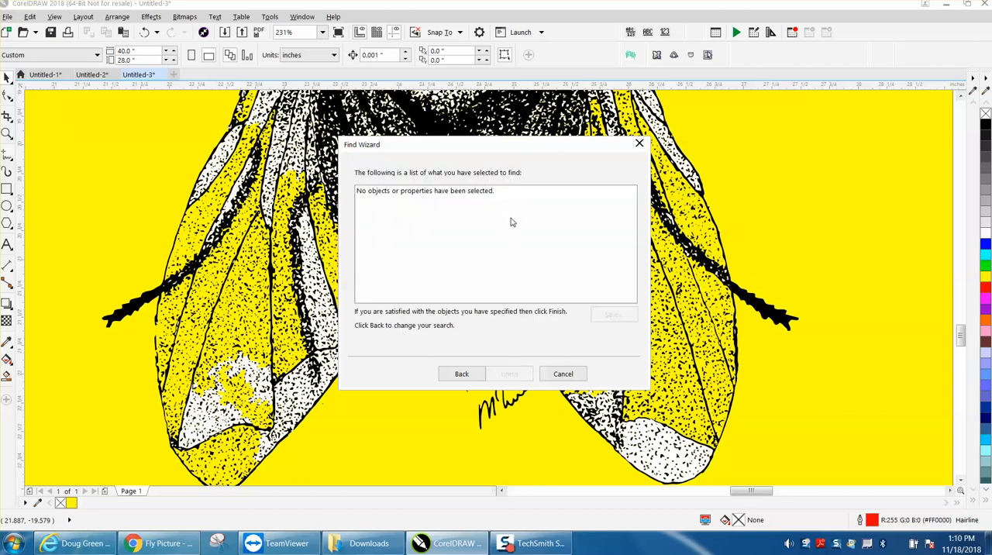
click(462, 374)
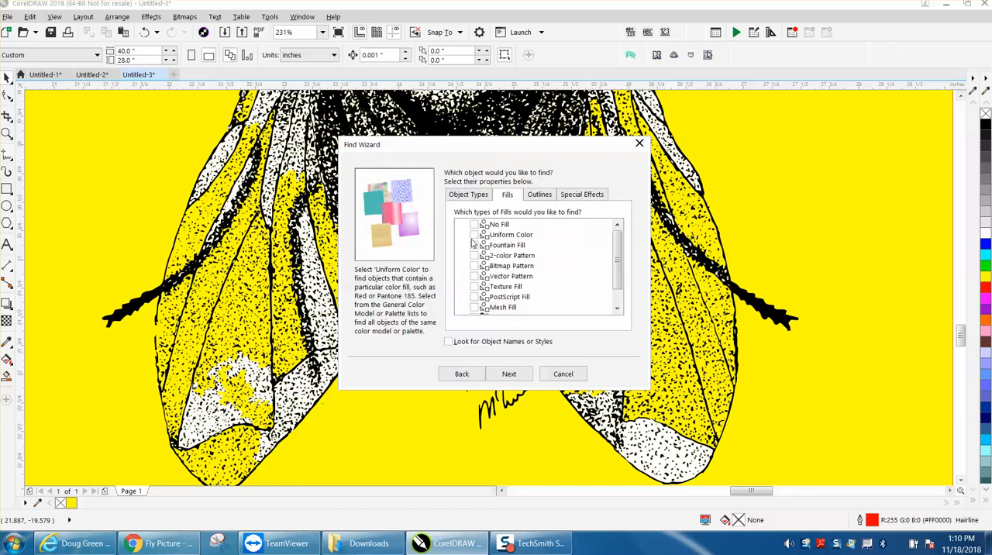
click(509, 373)
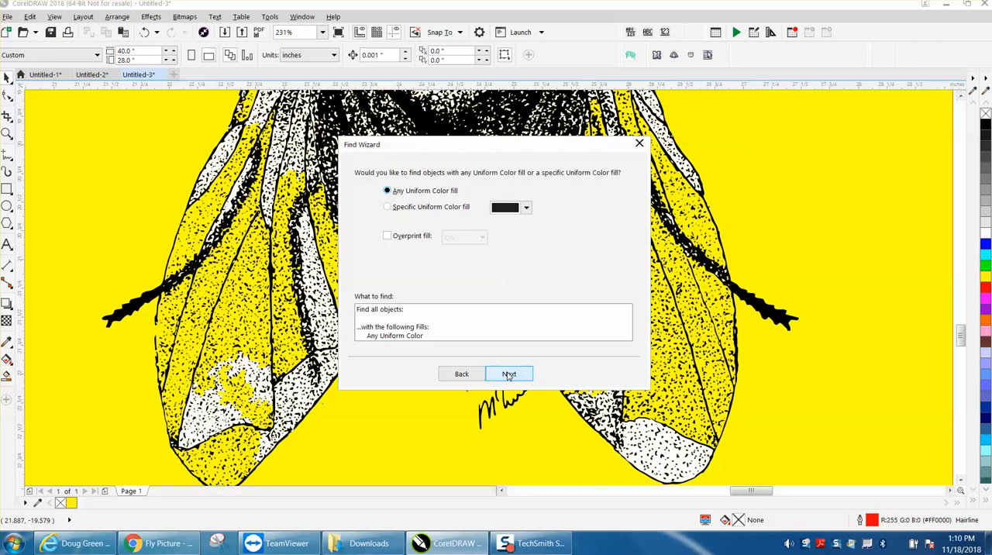
Restrict the search to the specific fill color RGB 252, 252, 252 sampled from the left wing's remaining white patch
click(388, 208)
click(528, 210)
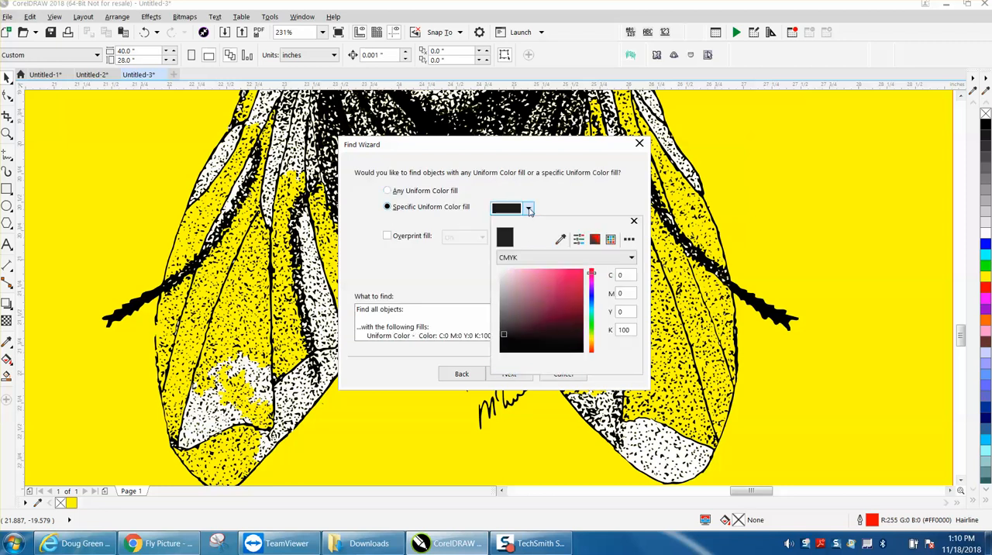
click(560, 238)
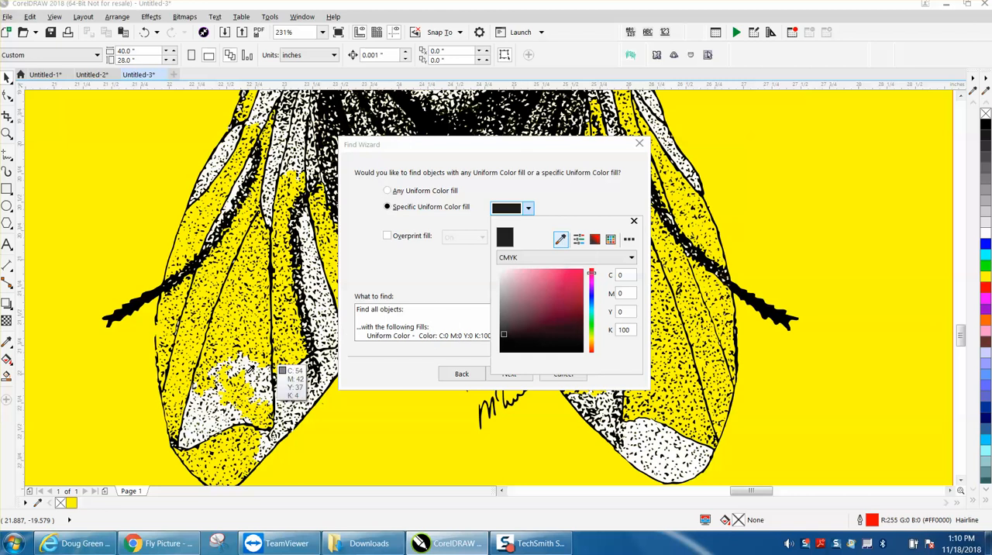
click(211, 418)
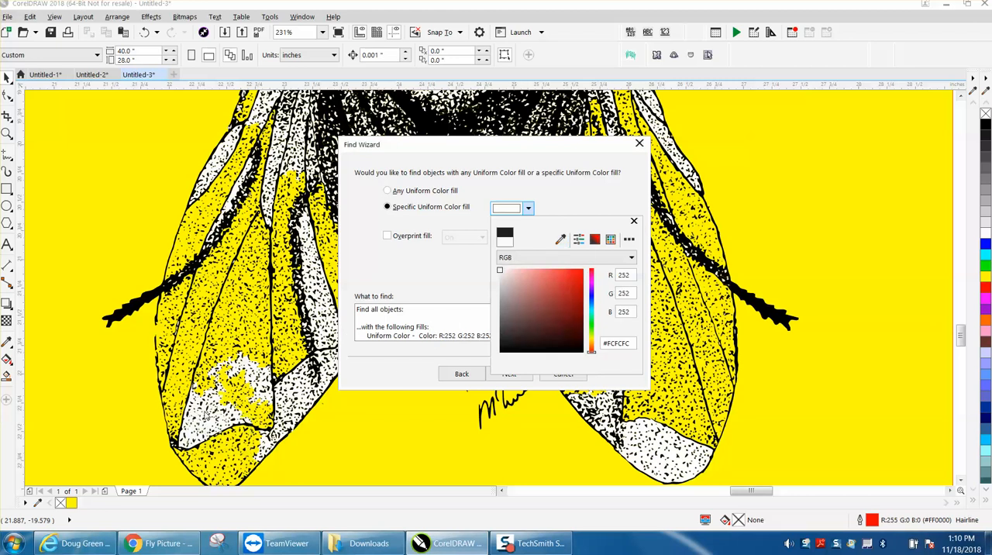
click(500, 211)
Run the search and select all objects with the RGB 252, 252, 252 fill
click(509, 375)
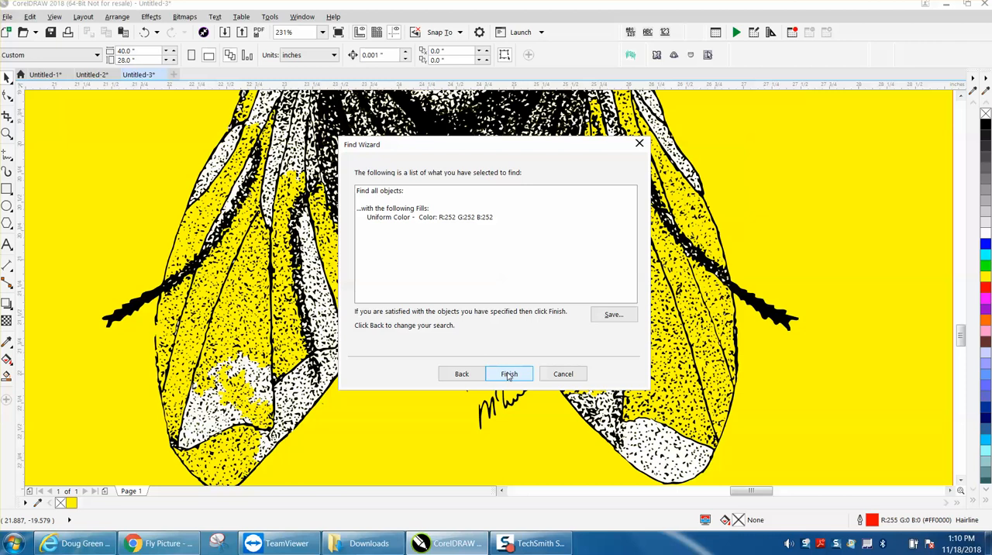
click(509, 374)
click(526, 275)
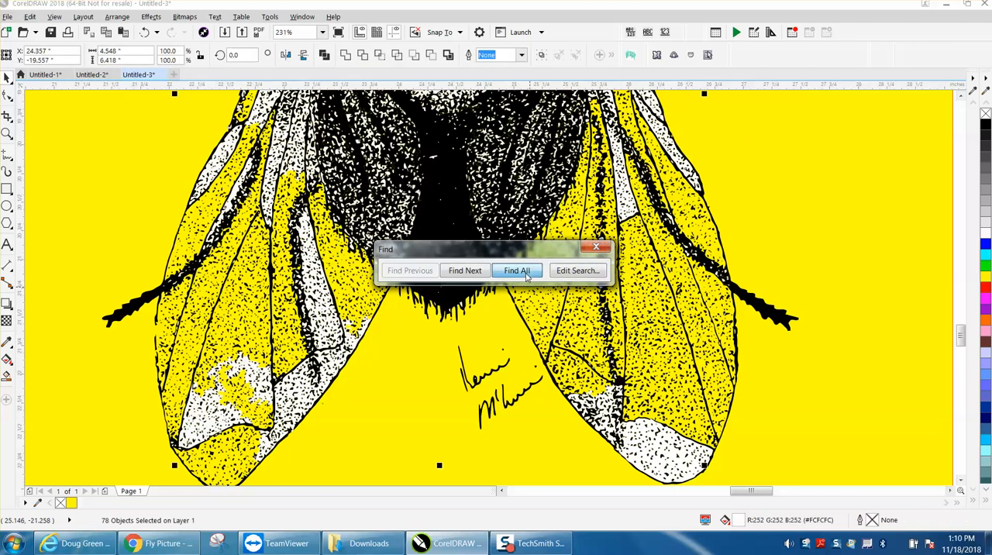
Delete the selected objects with the RGB 252, 252, 252 fill from the drawing
click(596, 246)
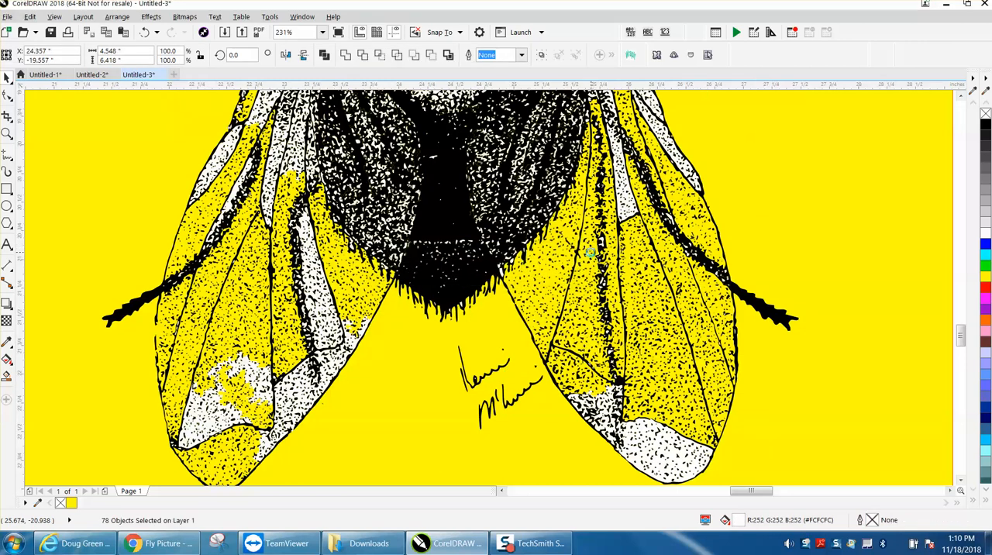
key(Delete)
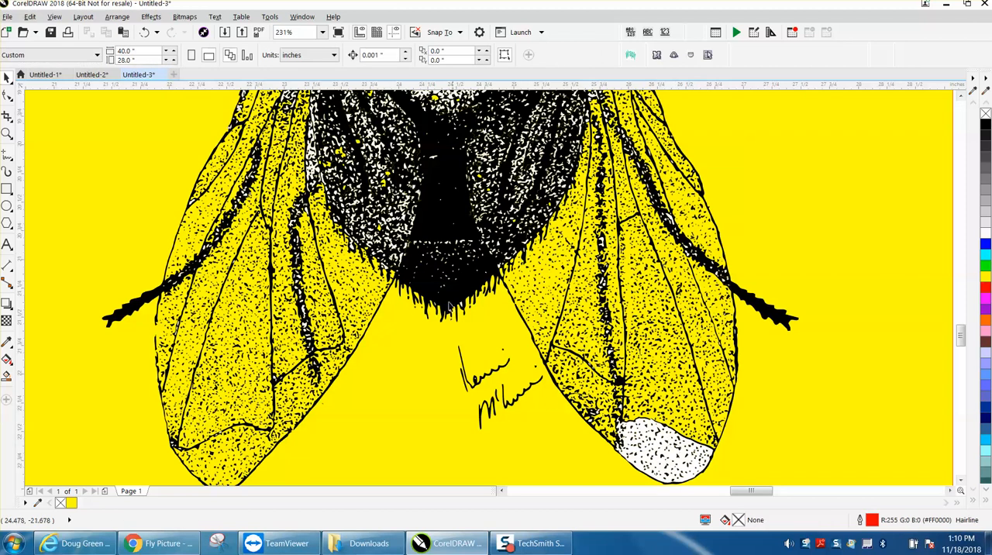
Set up a new Find Objects search by uniform color fill for the white patch left on the right wing's tip
click(31, 17)
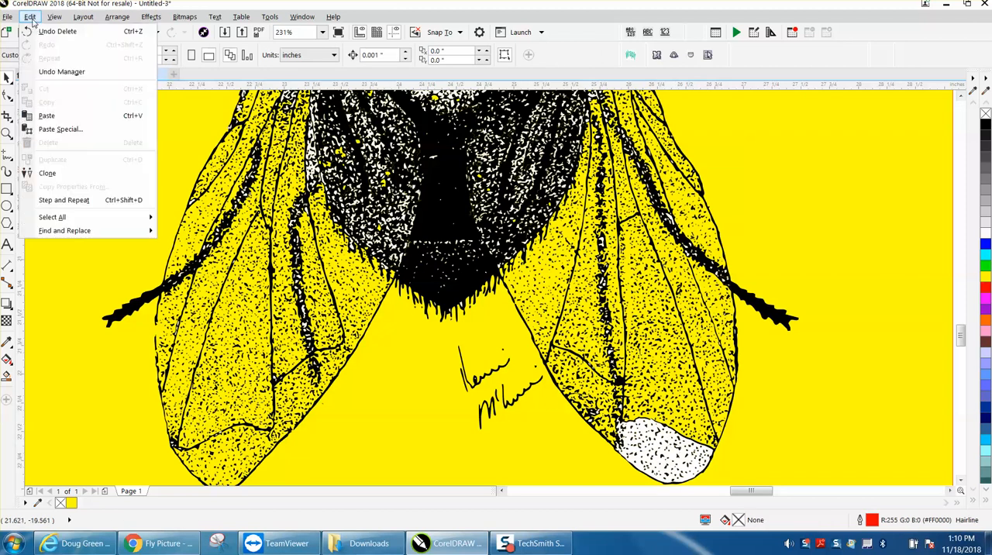
mouse_move(81, 231)
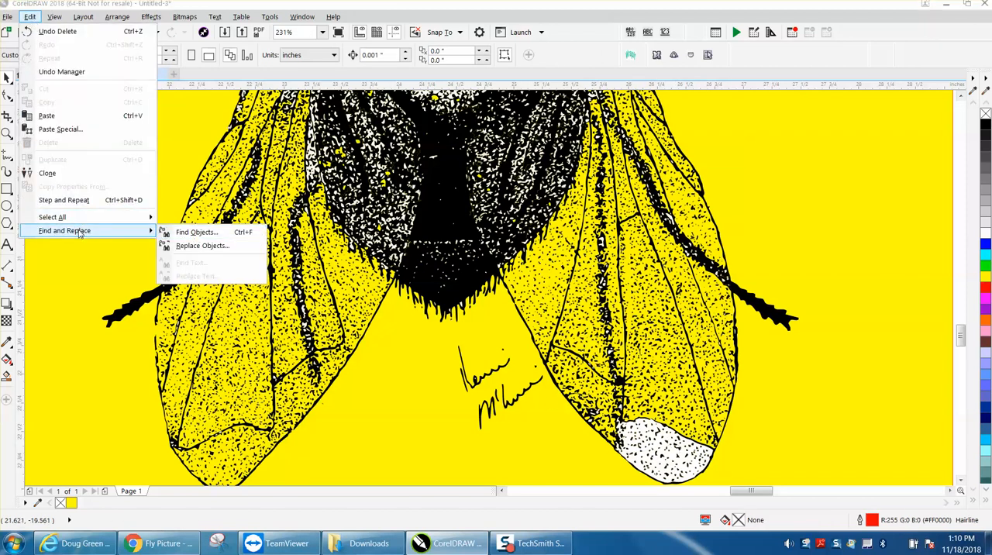
click(196, 234)
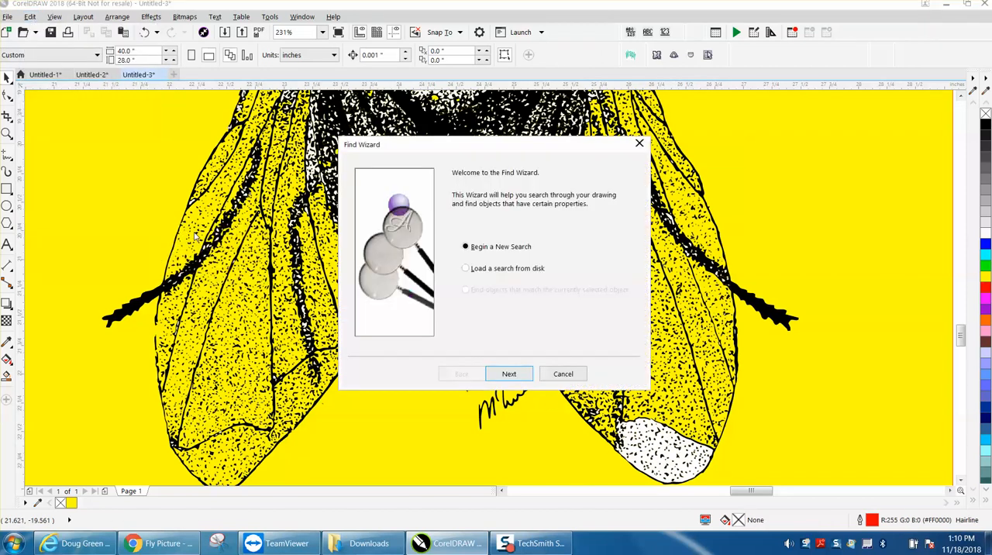
click(509, 374)
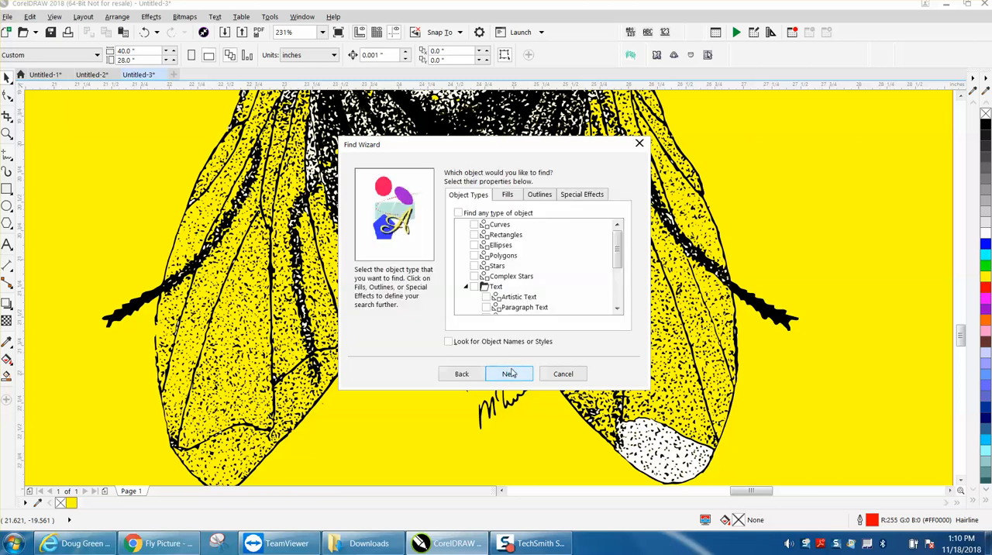
click(508, 195)
click(475, 235)
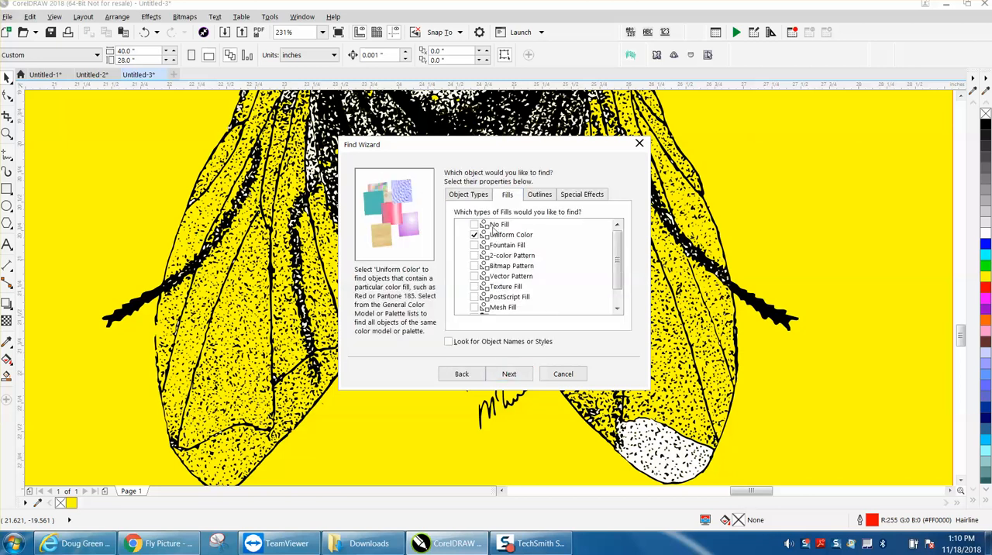
click(510, 373)
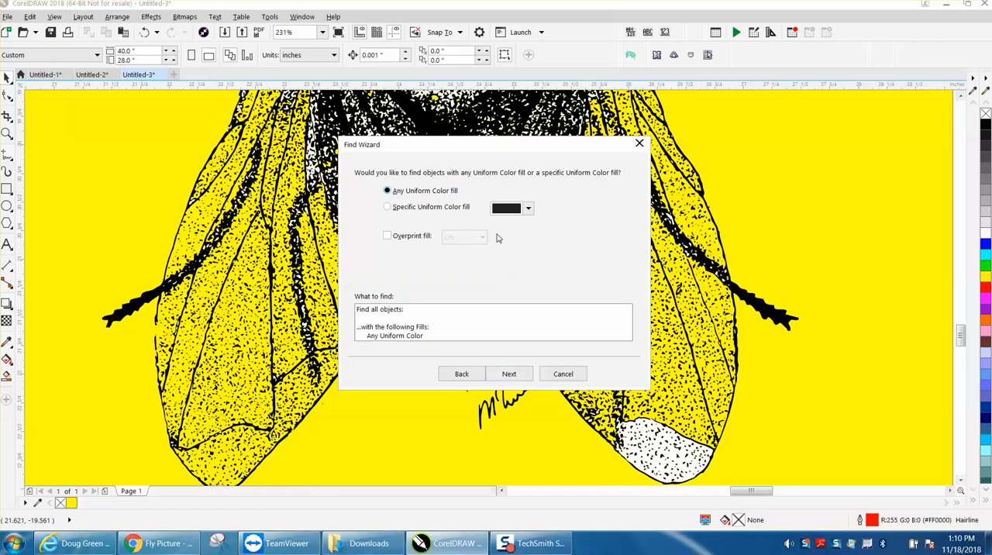
Restrict the search to the specific fill color RGB 254, 254, 254 sampled from the white patch on the right wing's tip
click(392, 211)
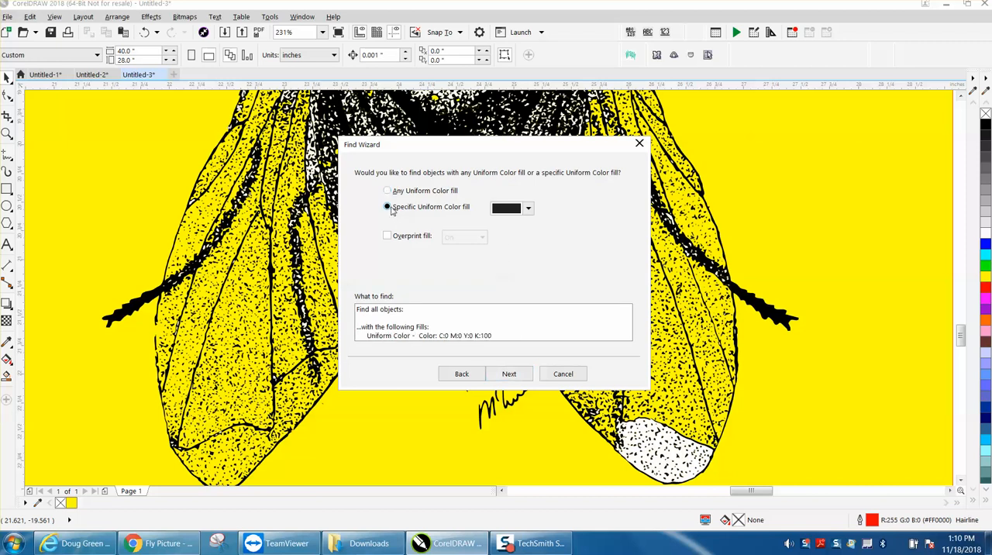
click(528, 209)
click(560, 239)
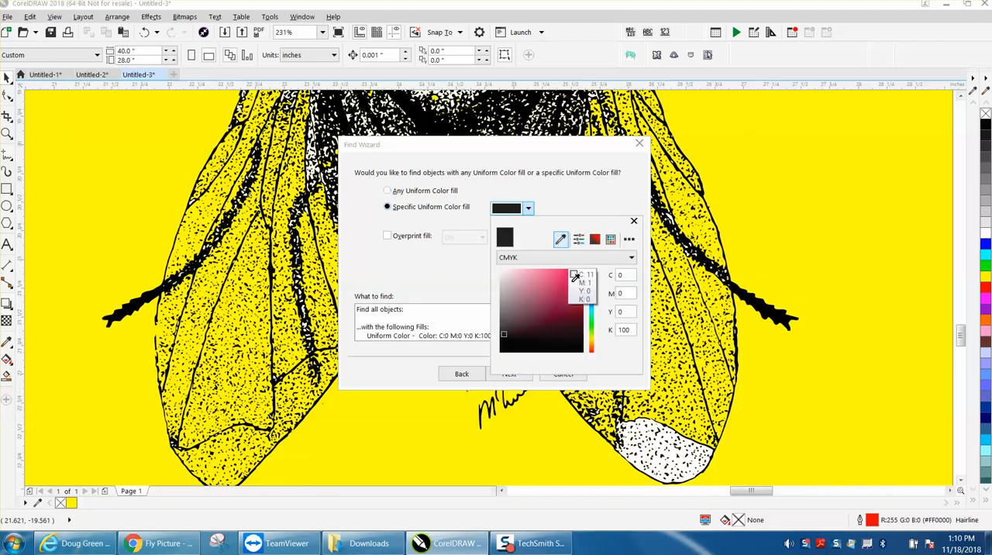
click(652, 441)
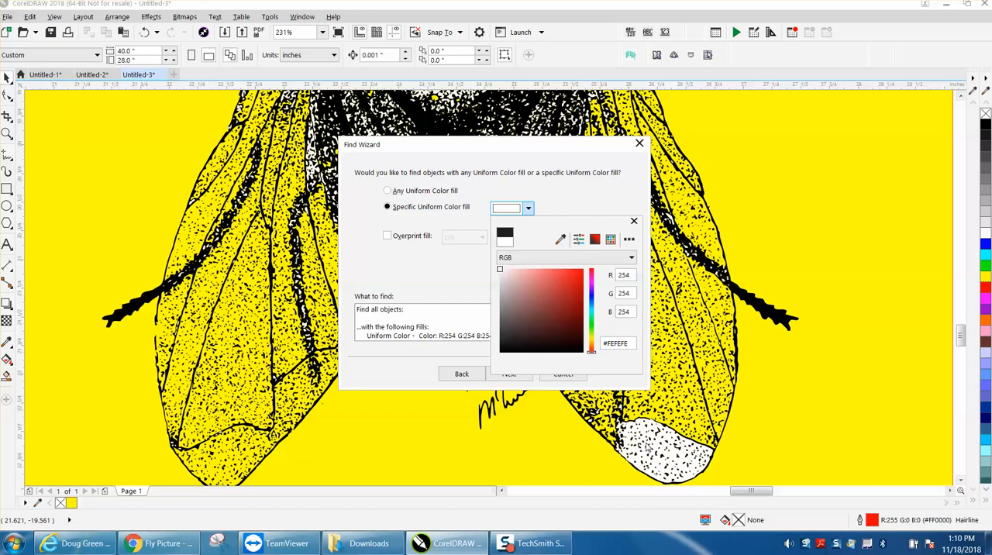
click(508, 210)
click(521, 375)
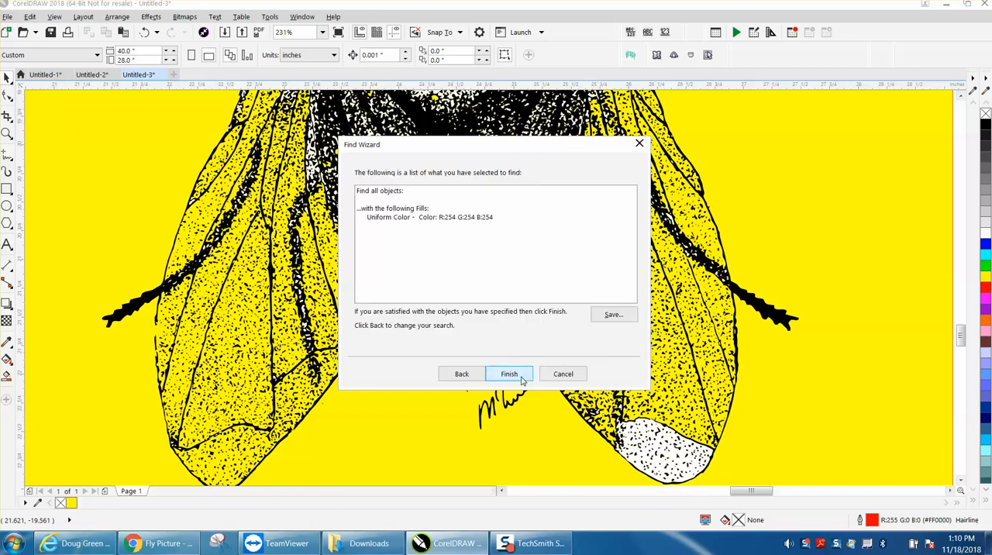
Find all objects with the RGB 254, 254, 254 fill and delete them from the drawing
click(509, 374)
click(526, 276)
click(594, 247)
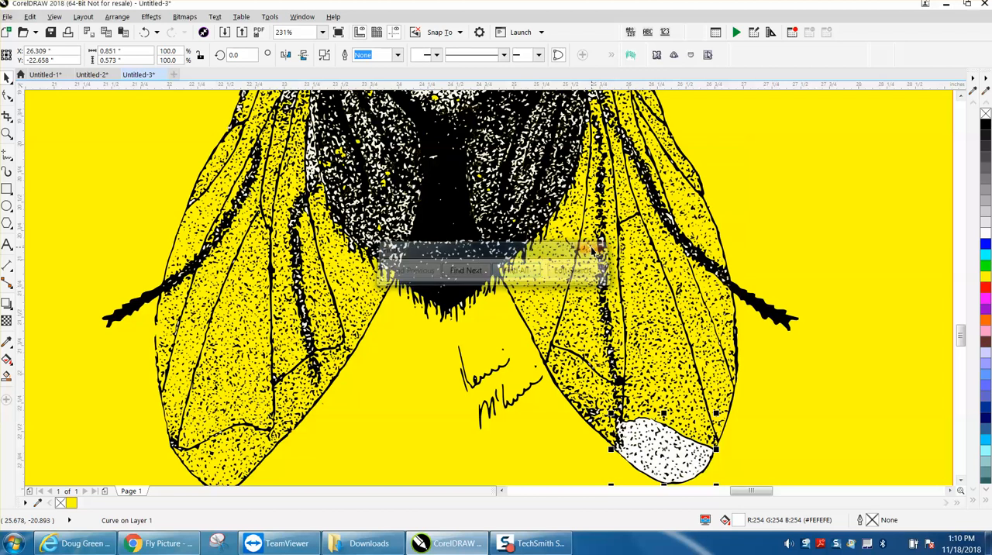
key(Delete)
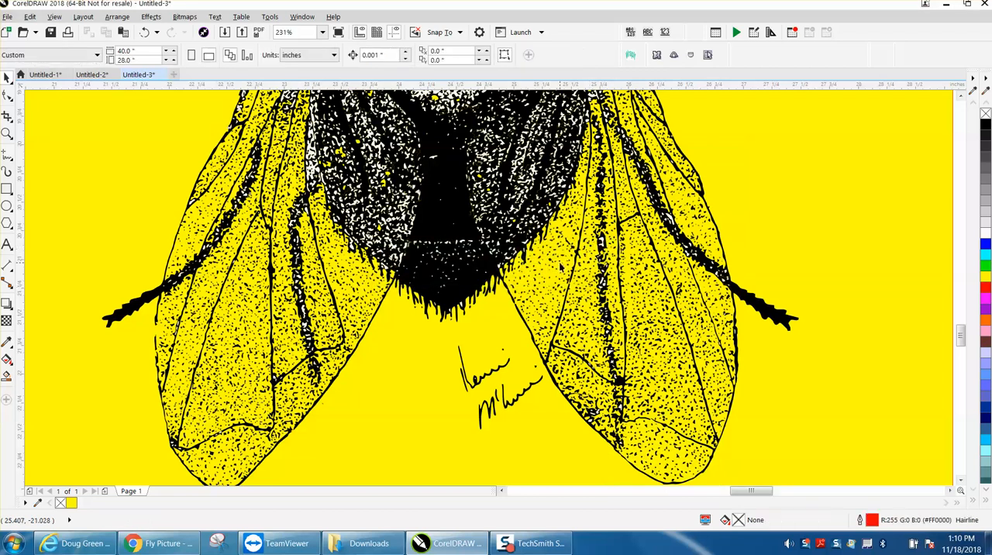
Set up a Find Objects search by uniform color fill for the small white specks in the fly's abdomen
scroll(558, 265, down, 2)
scroll(555, 266, down, 2)
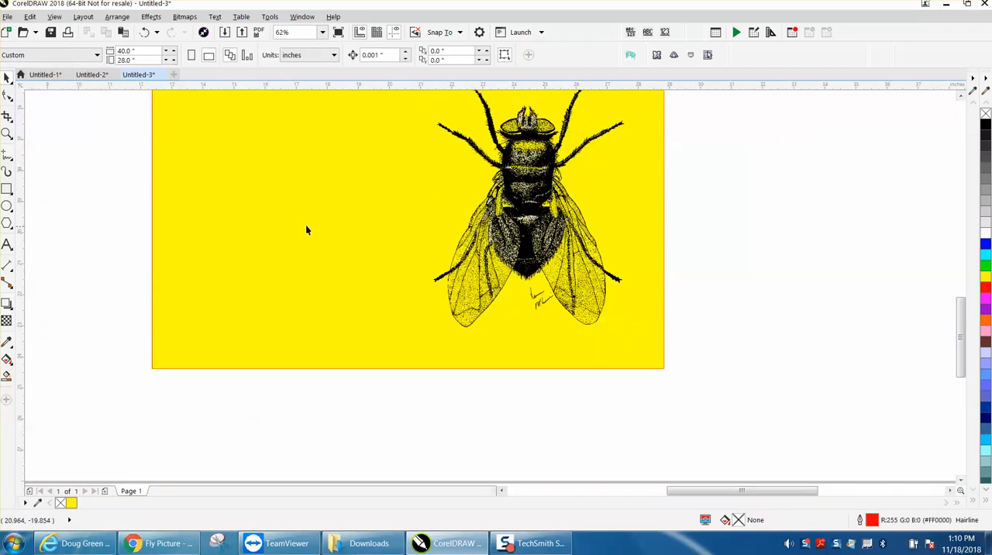
click(6, 134)
drag(462, 191, 611, 271)
drag(274, 202, 481, 316)
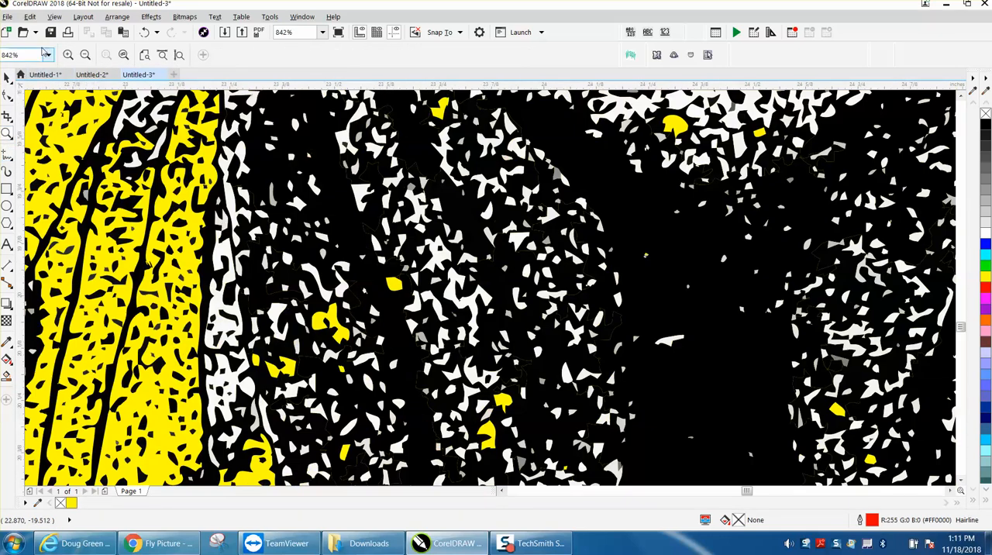
click(31, 18)
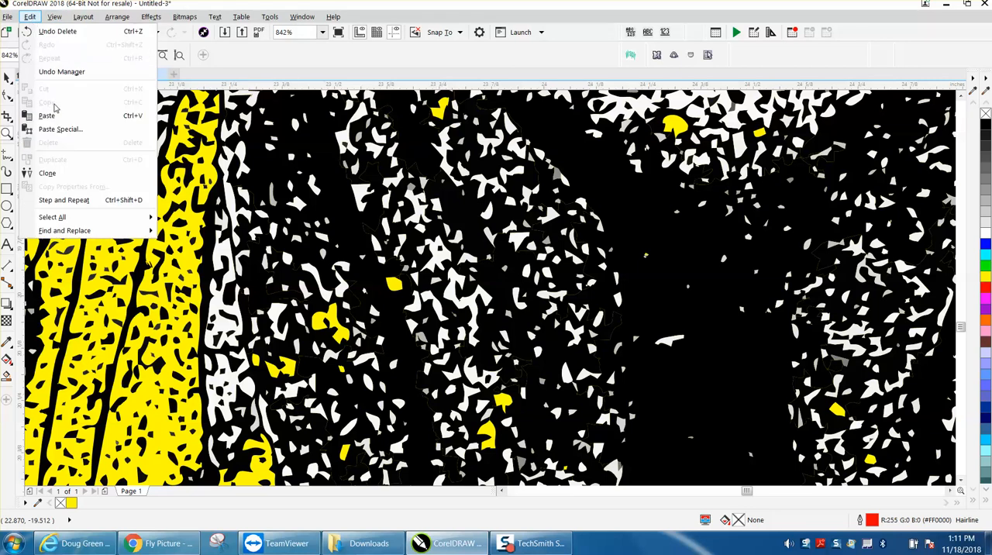
mouse_move(63, 231)
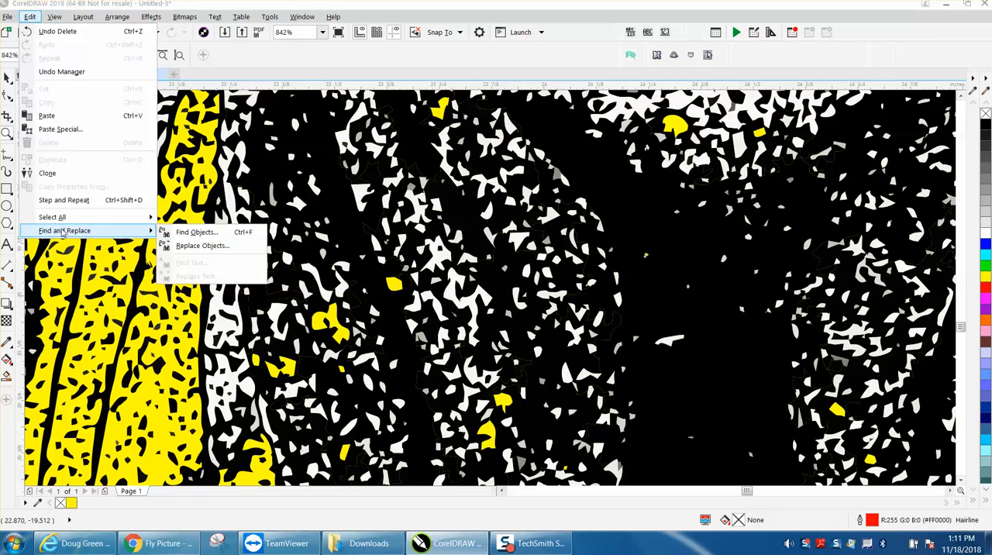
click(192, 231)
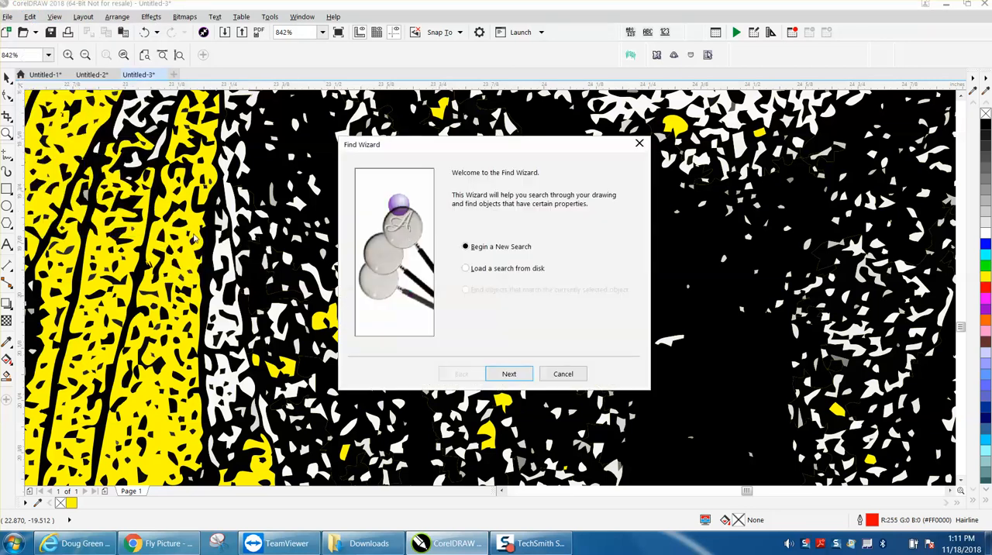
click(511, 373)
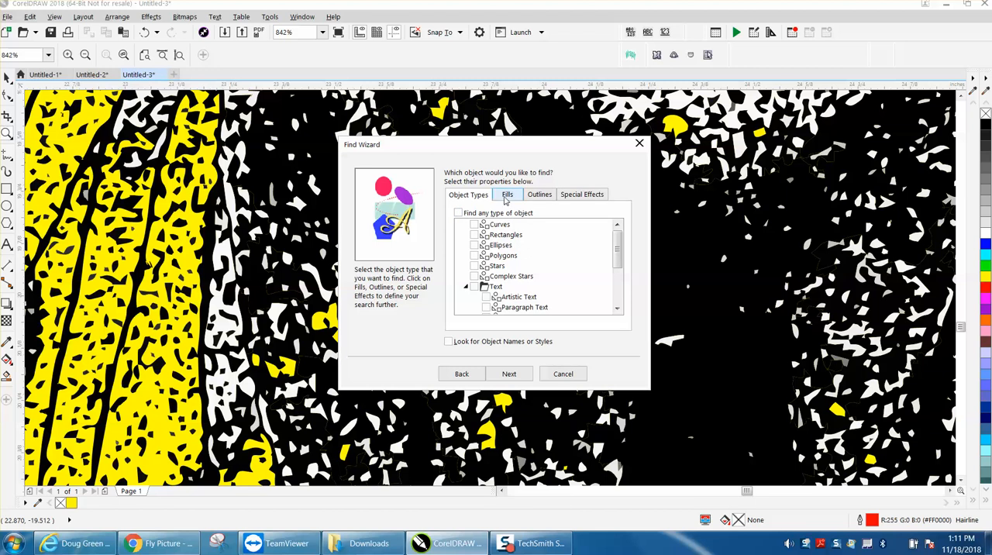
click(507, 195)
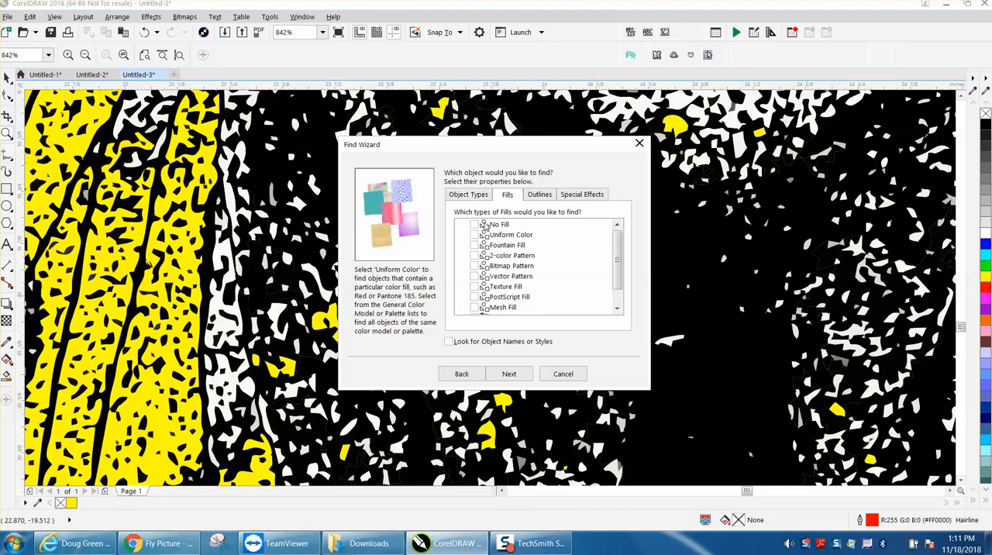
click(505, 373)
Restrict the search to the specific fill color RGB 249, 249, 249 sampled from a white speck at the abdomen's upper middle
click(390, 210)
click(528, 209)
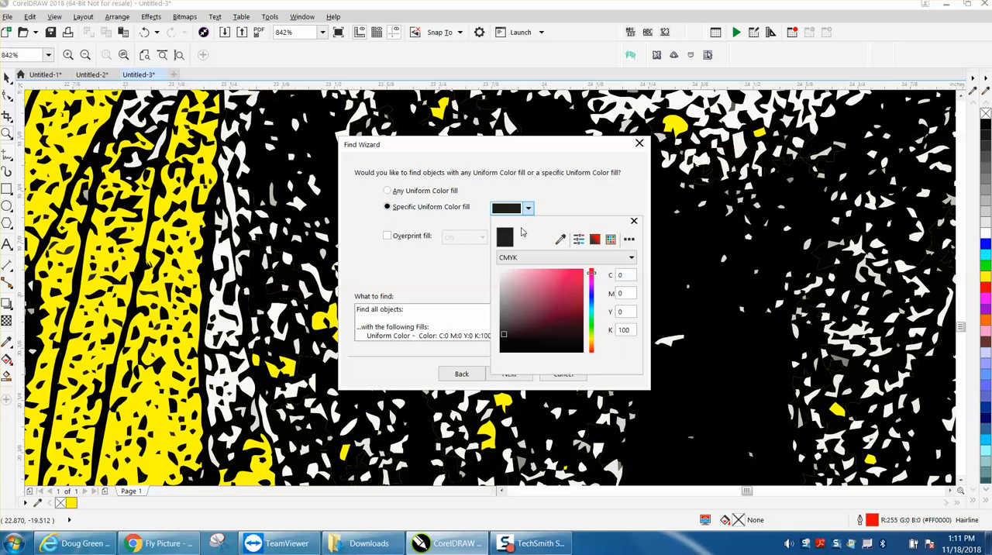
click(560, 238)
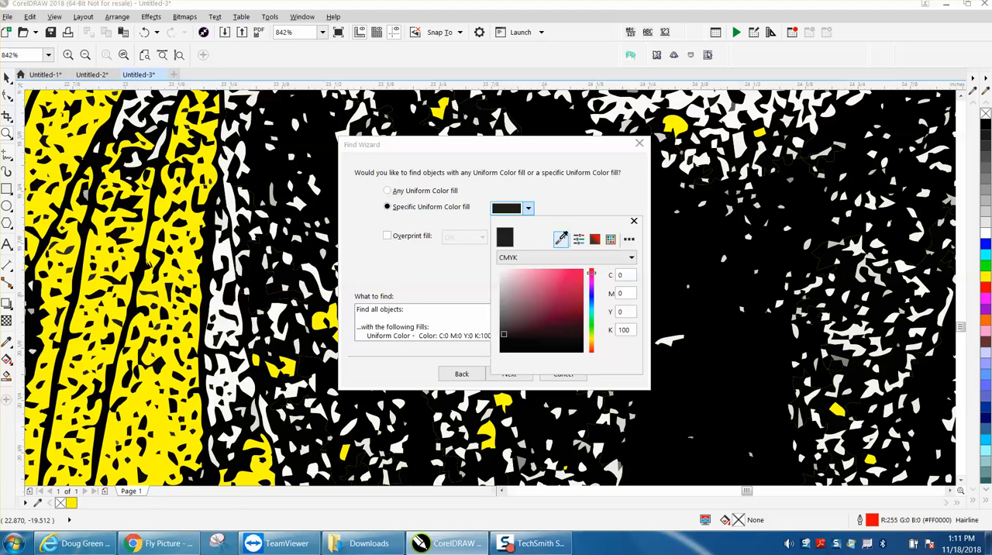
click(646, 105)
click(518, 209)
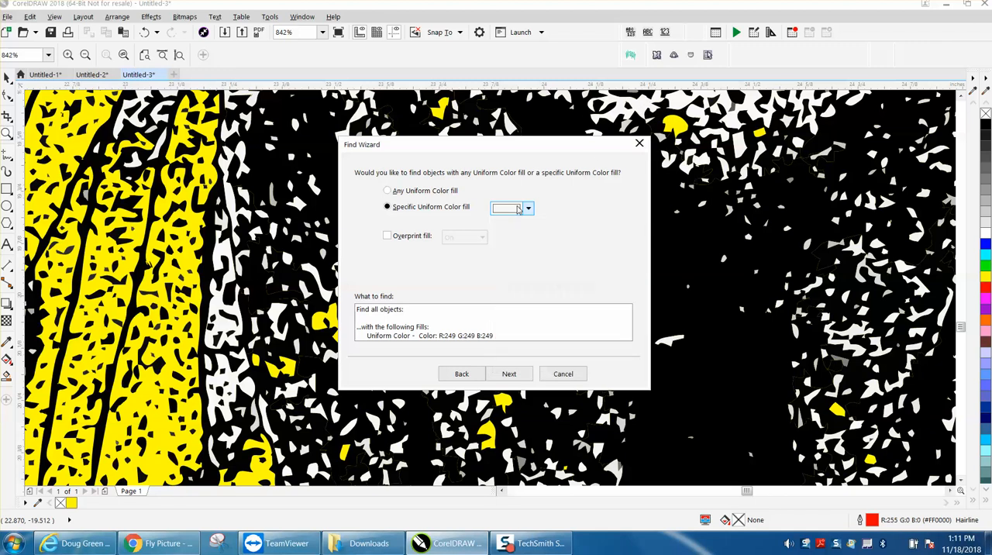
click(511, 374)
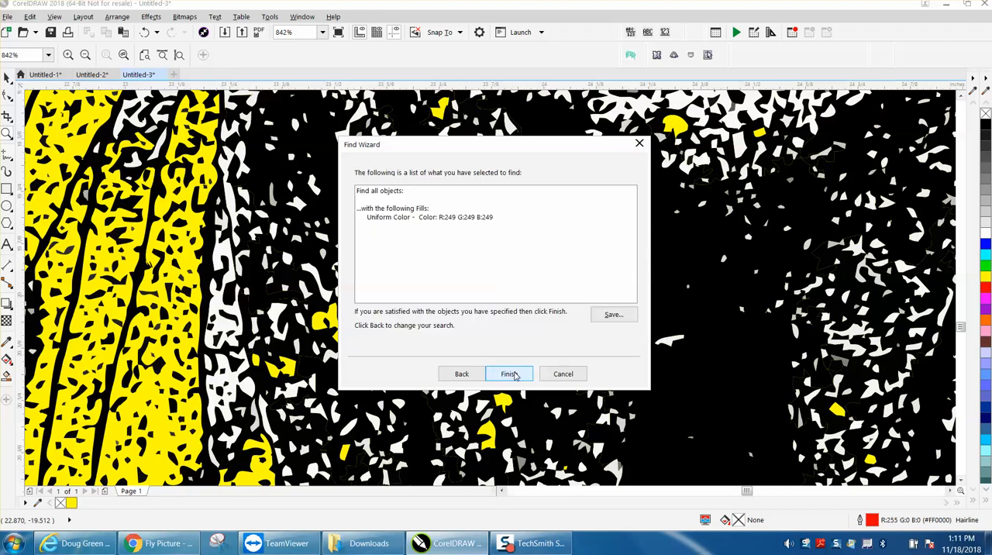
Find all objects with the RGB 249, 249, 249 fill and delete them from the drawing
click(511, 374)
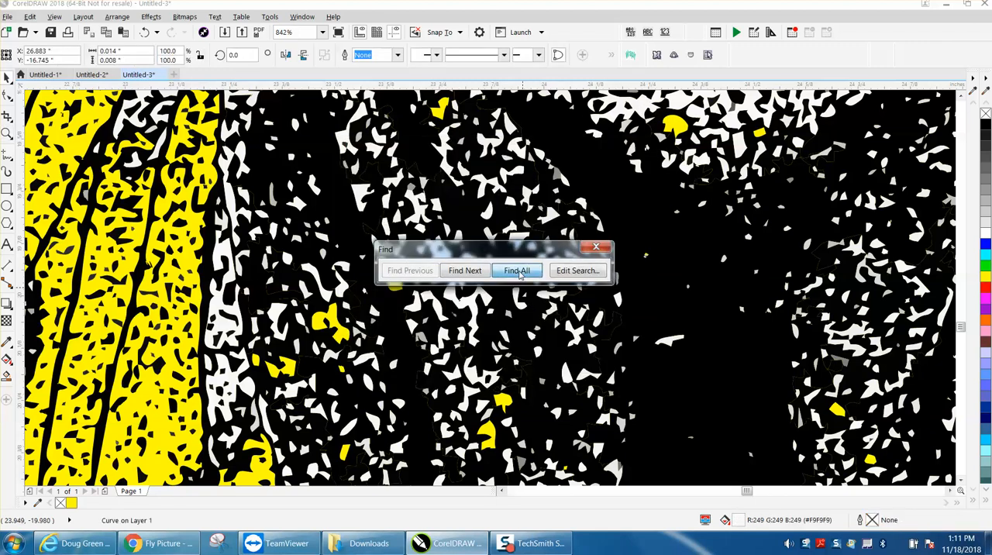
click(518, 273)
click(598, 248)
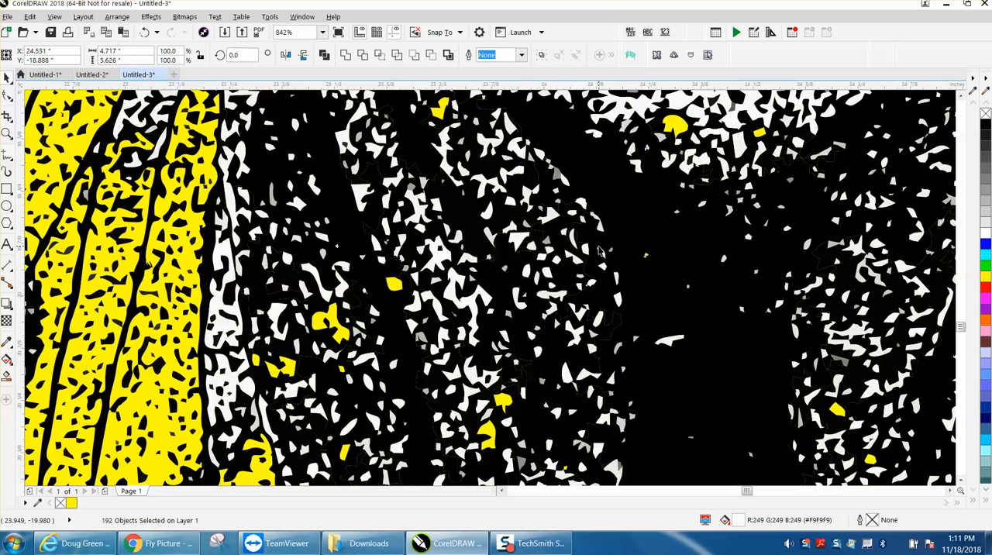
key(ctrl+r)
key(Escape)
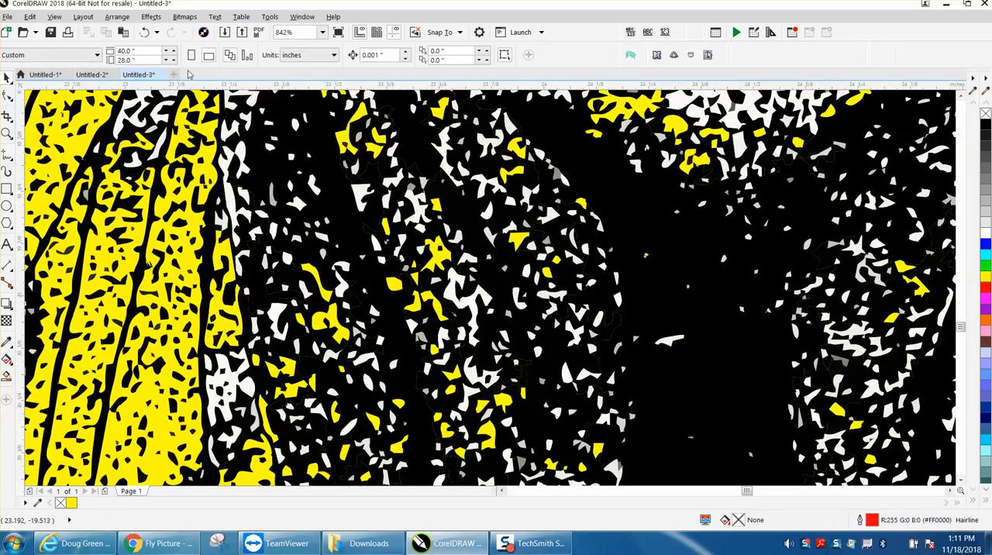
Start another Find Objects search by uniform color fill for the white specks remaining in the abdomen
click(30, 16)
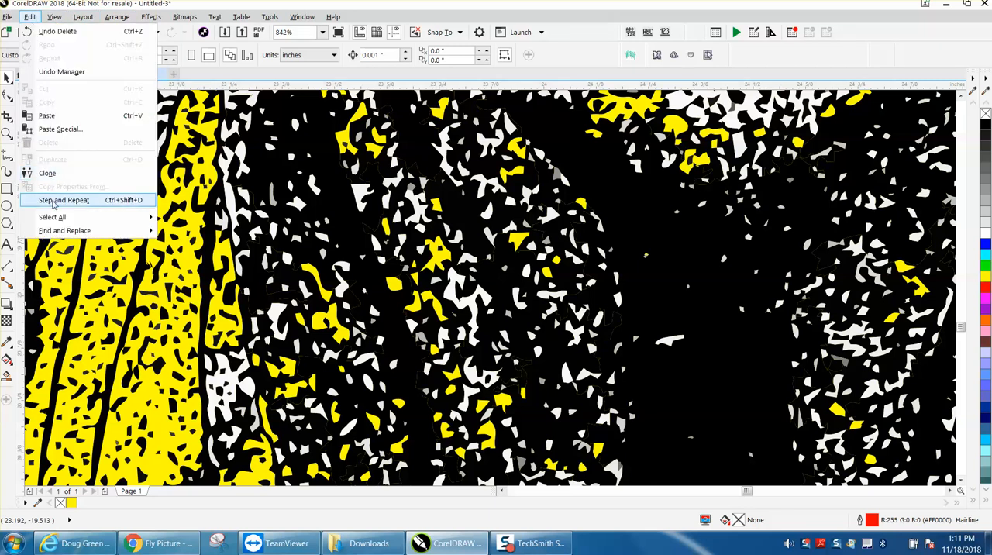
mouse_move(125, 236)
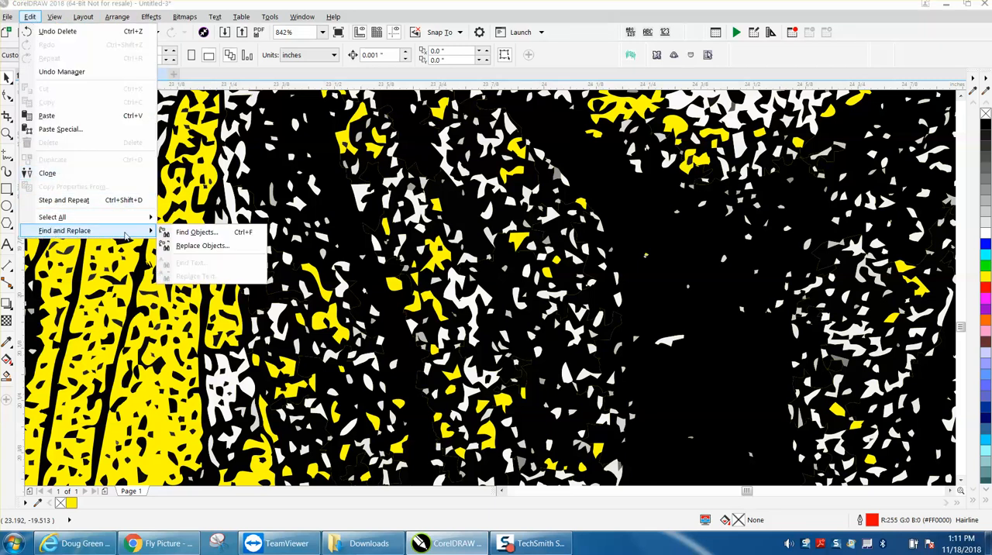
click(194, 233)
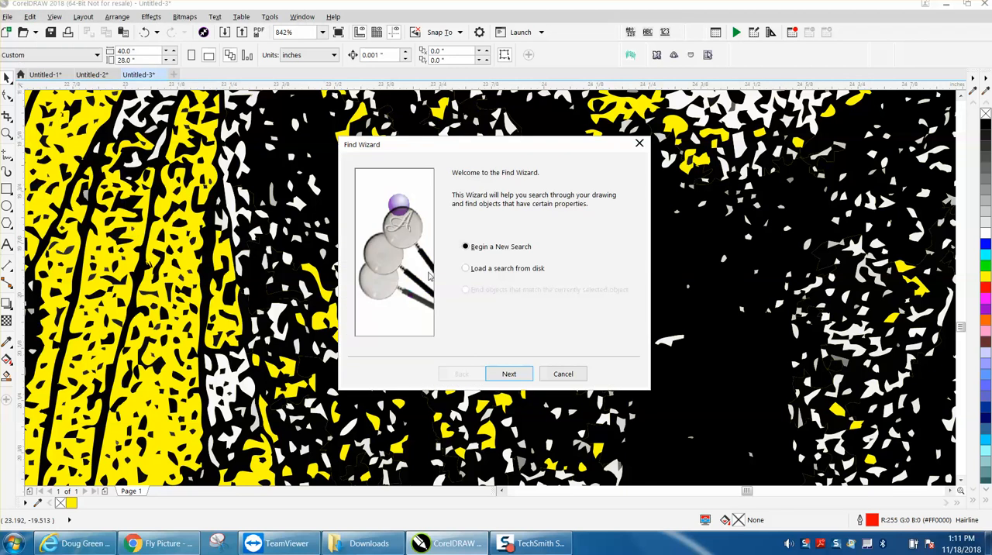
click(515, 375)
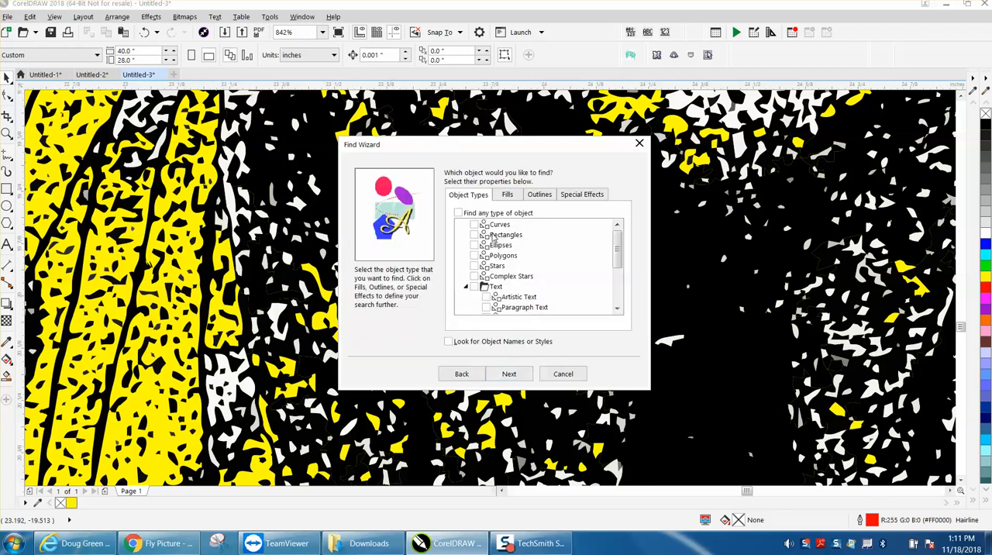
click(507, 195)
click(474, 235)
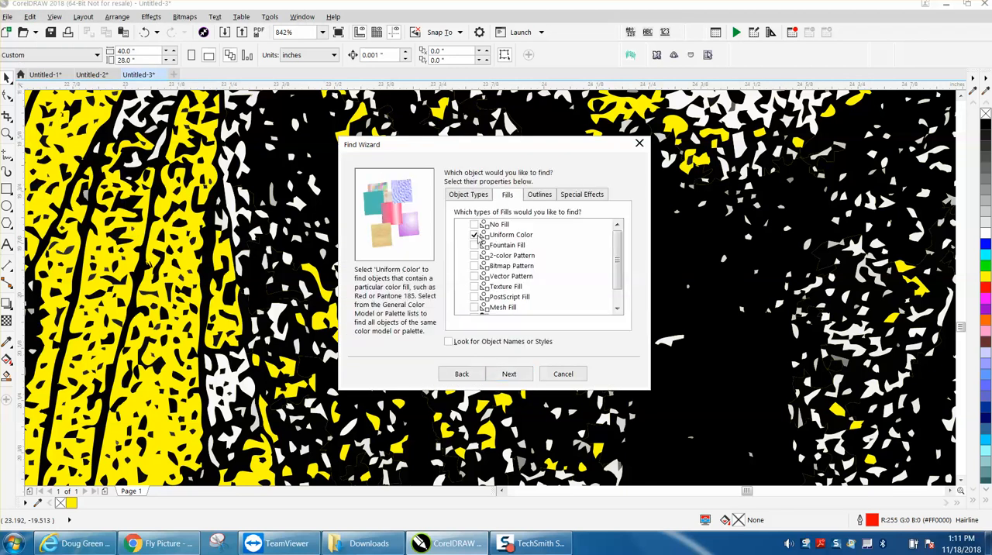
click(508, 374)
Restrict the search to the specific fill color RGB 250, 250, 250 sampled from a white speck in the abdomen's left part
click(394, 210)
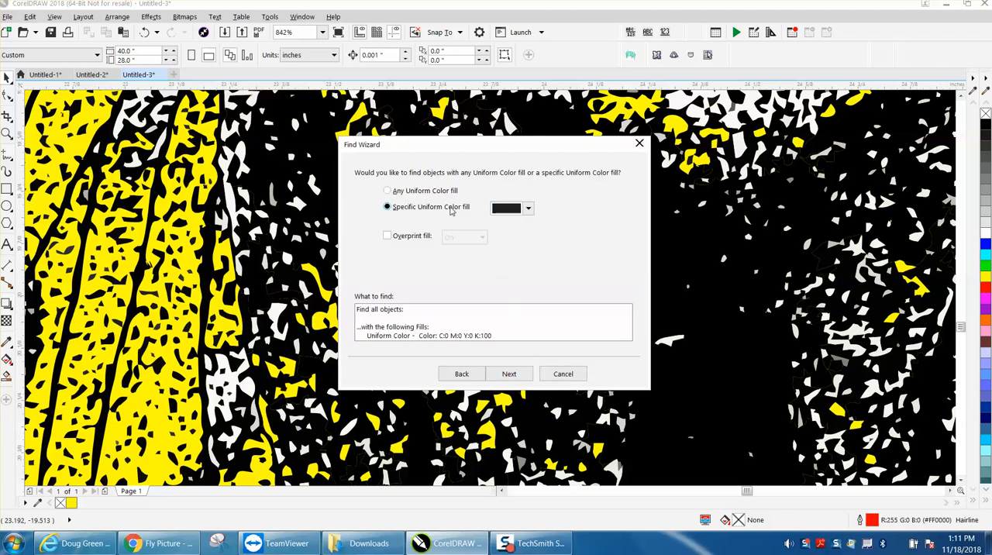
click(527, 208)
click(560, 240)
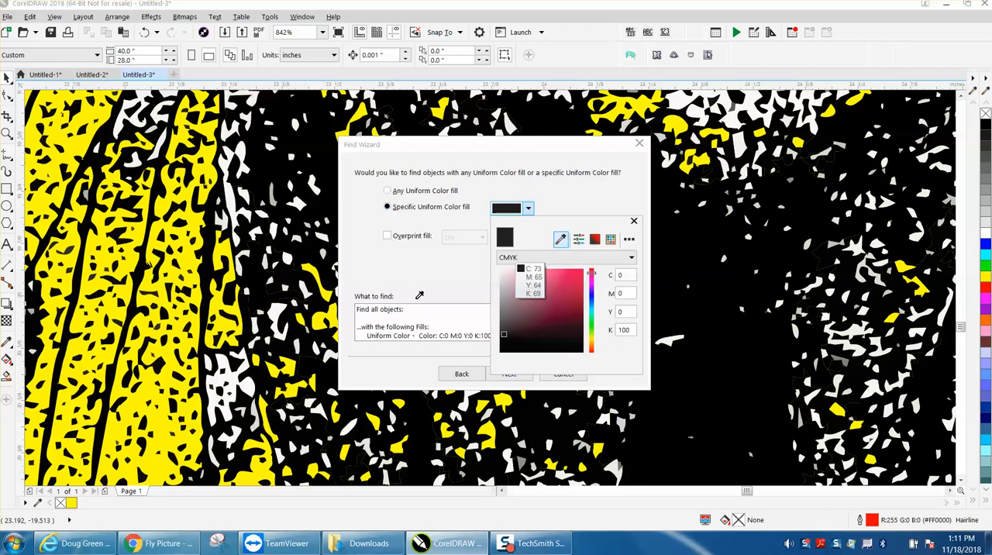
click(280, 315)
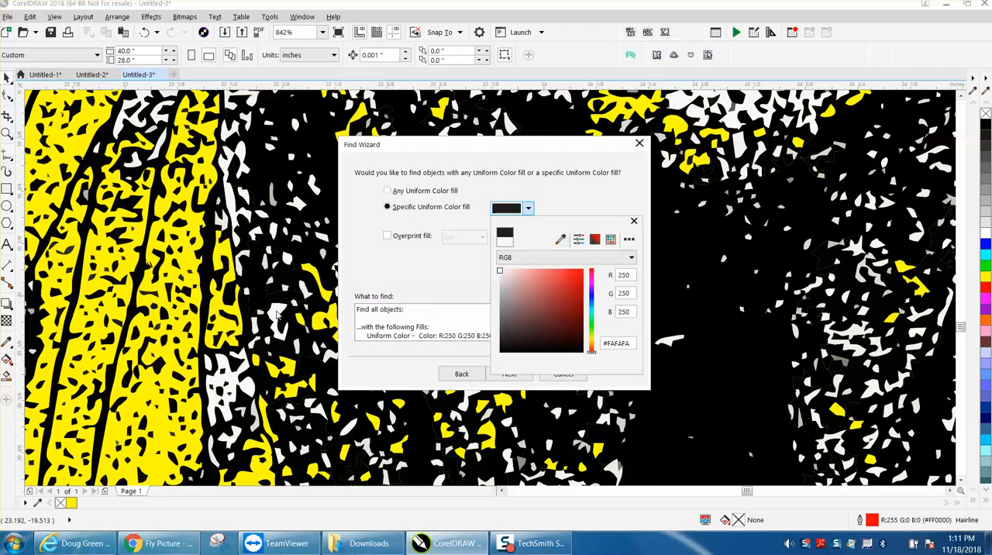
click(513, 211)
Find all objects with the RGB 250, 250, 250 fill and delete them from the drawing
click(509, 374)
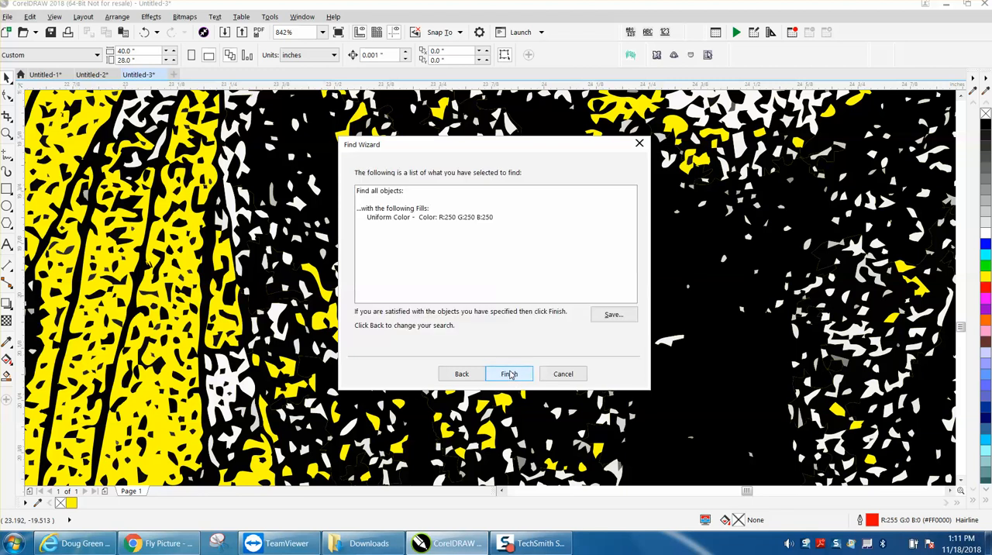
click(509, 374)
click(516, 271)
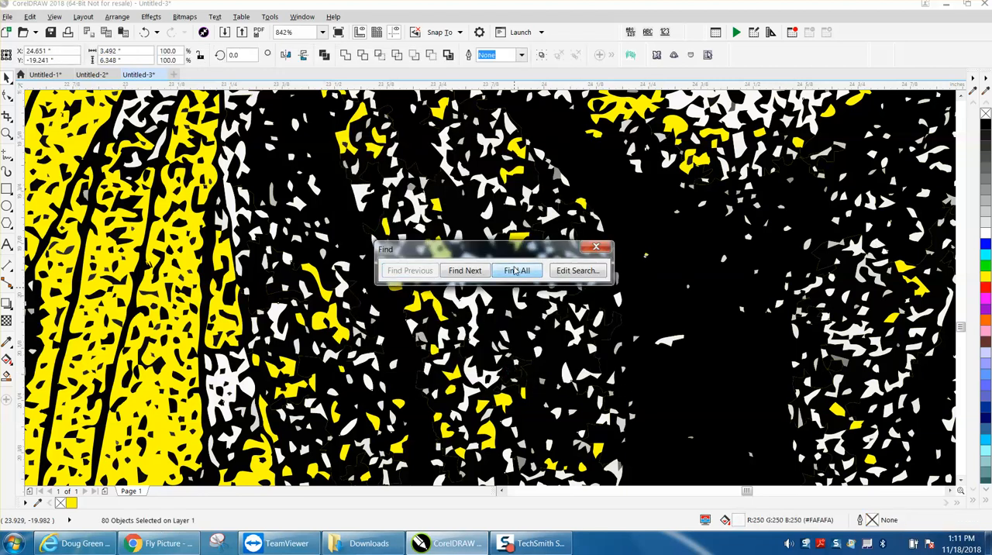
key(Escape)
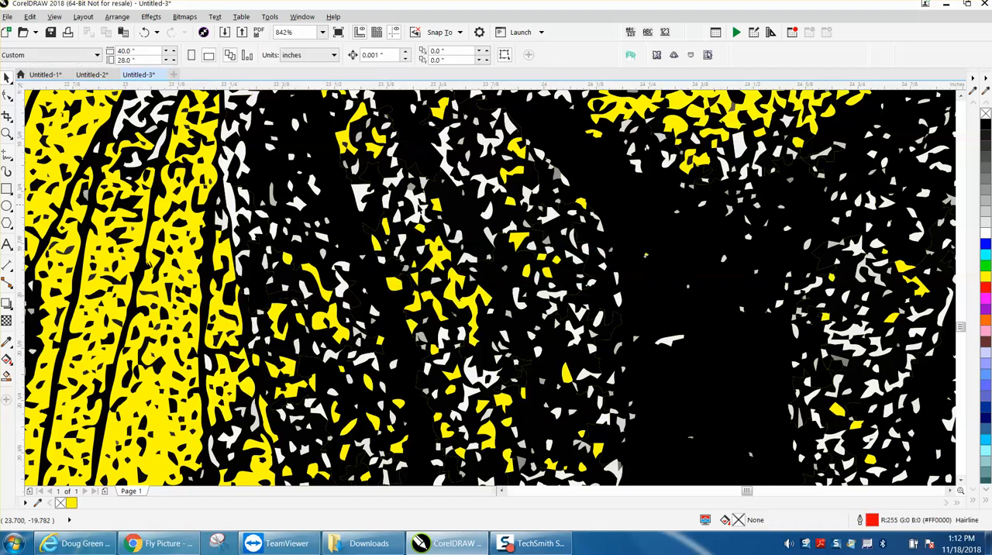
Delete several leftover white specks one by one in the upper left part of the fly's abdomen
click(364, 189)
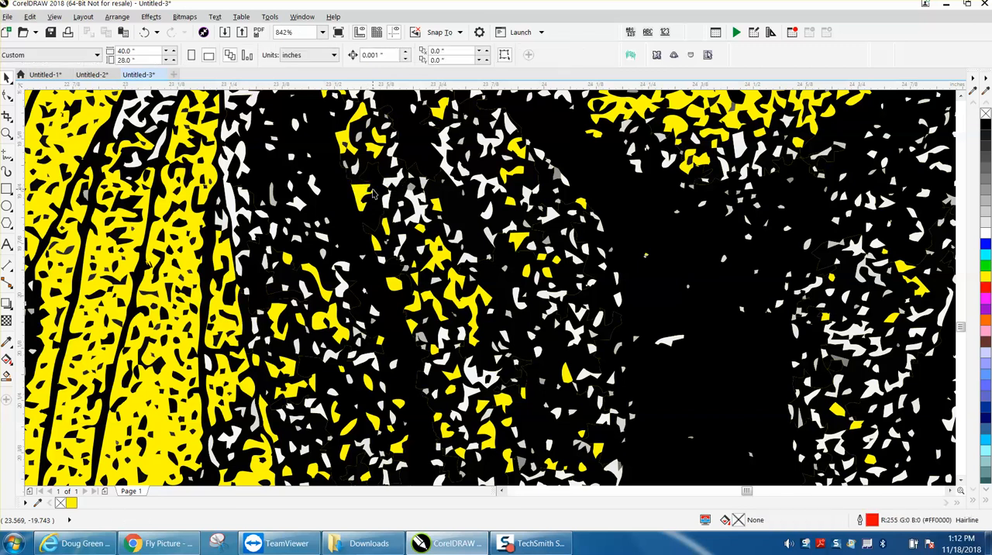
click(394, 183)
key(Delete)
click(394, 165)
key(Delete)
click(416, 208)
key(Delete)
click(415, 193)
key(Delete)
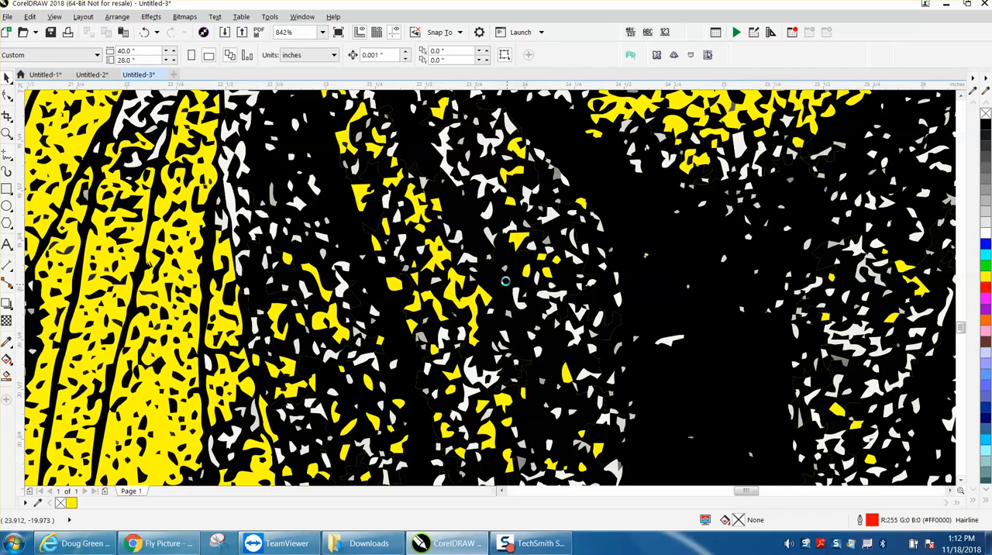
Check the fill color of the white specks near the base of the left wing with the Color Eyedropper
scroll(502, 289, down, 3)
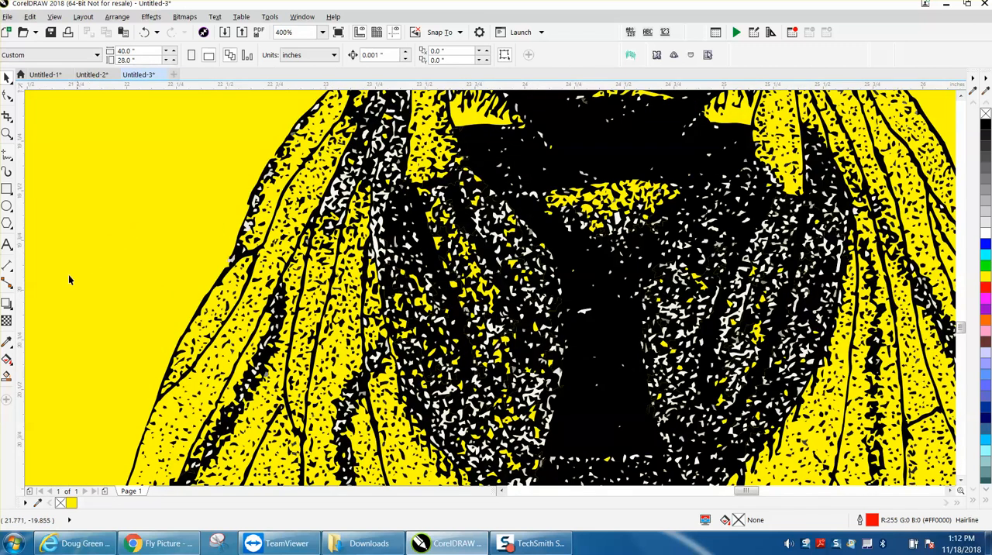
click(6, 342)
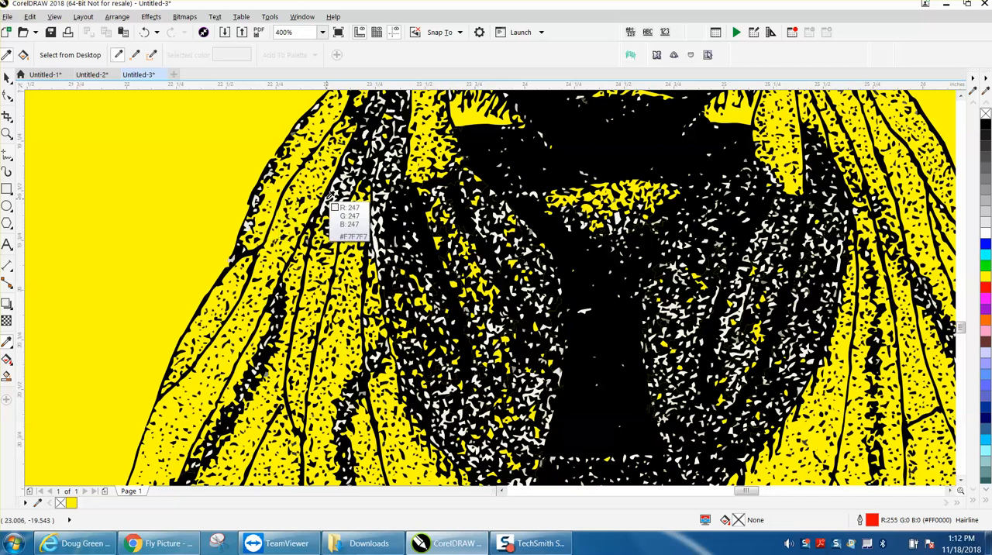
scroll(333, 207, down, 1)
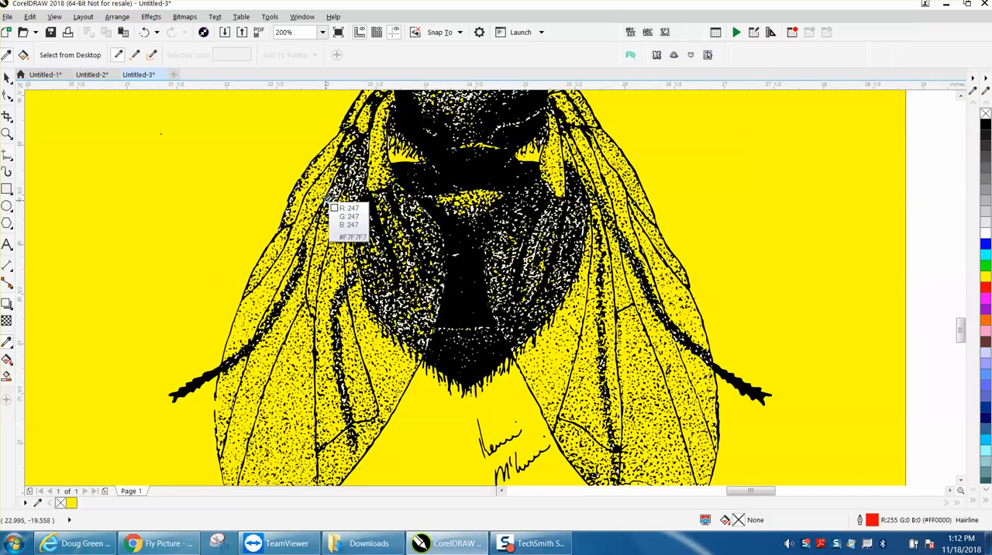
click(6, 77)
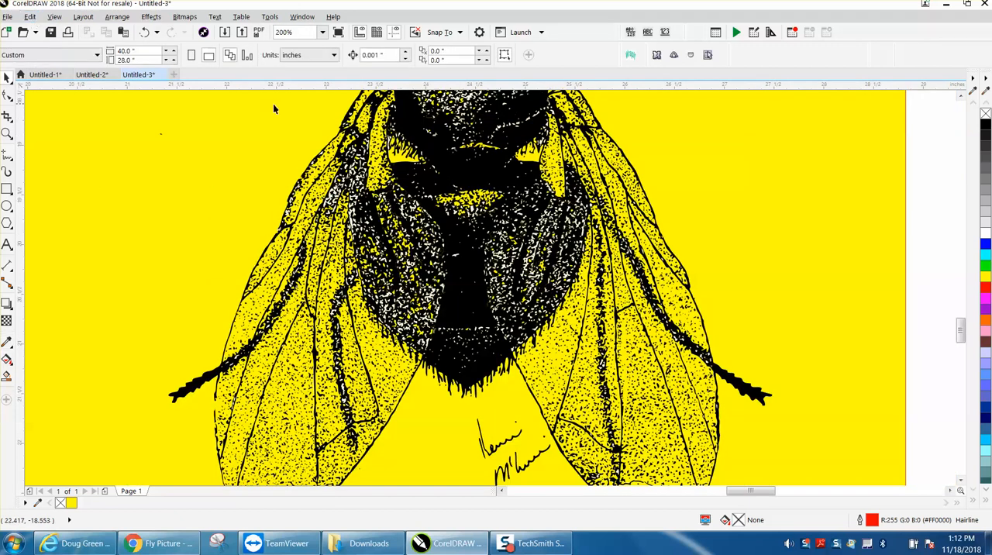
Set up a Find Objects search by uniform color fill for the near-white specks on the left wing
click(30, 18)
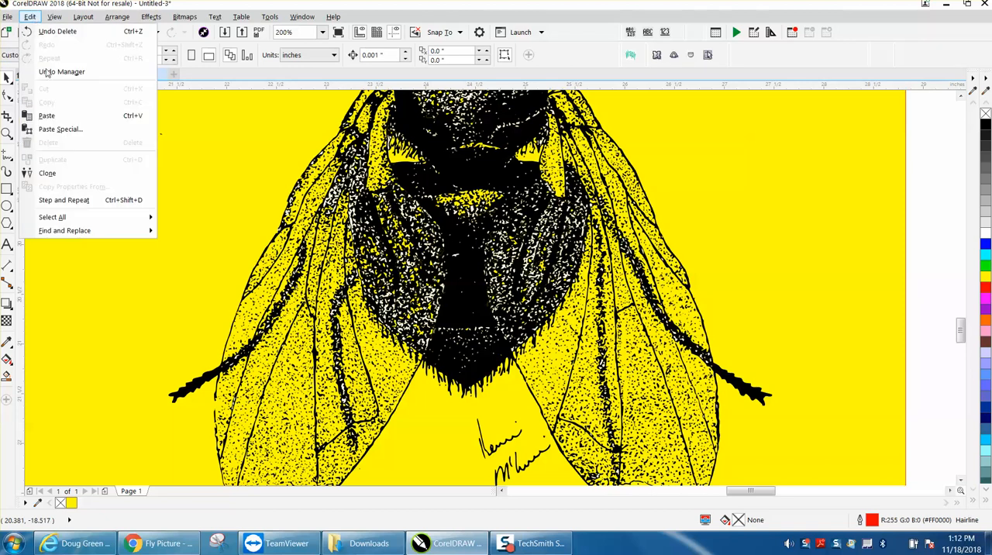
mouse_move(143, 230)
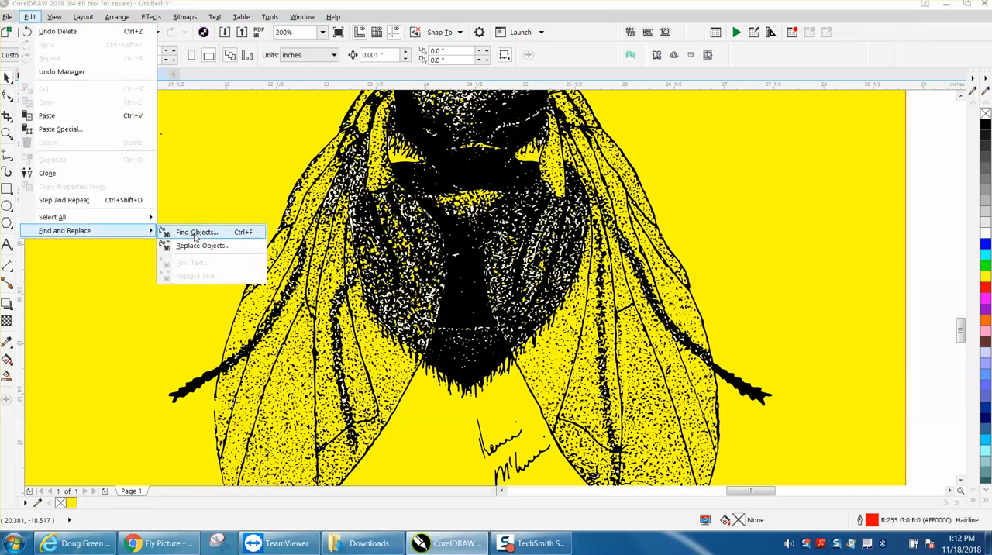
click(196, 232)
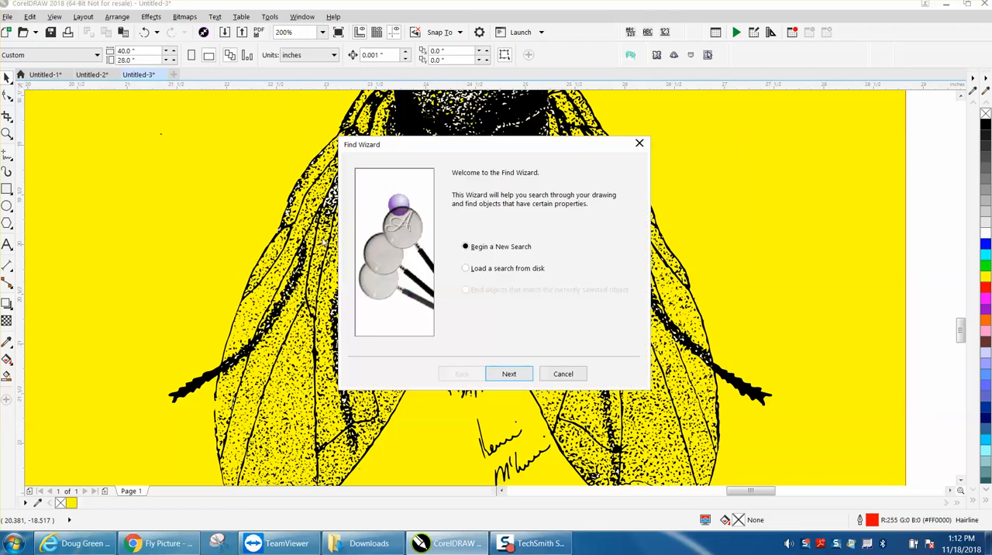
click(509, 375)
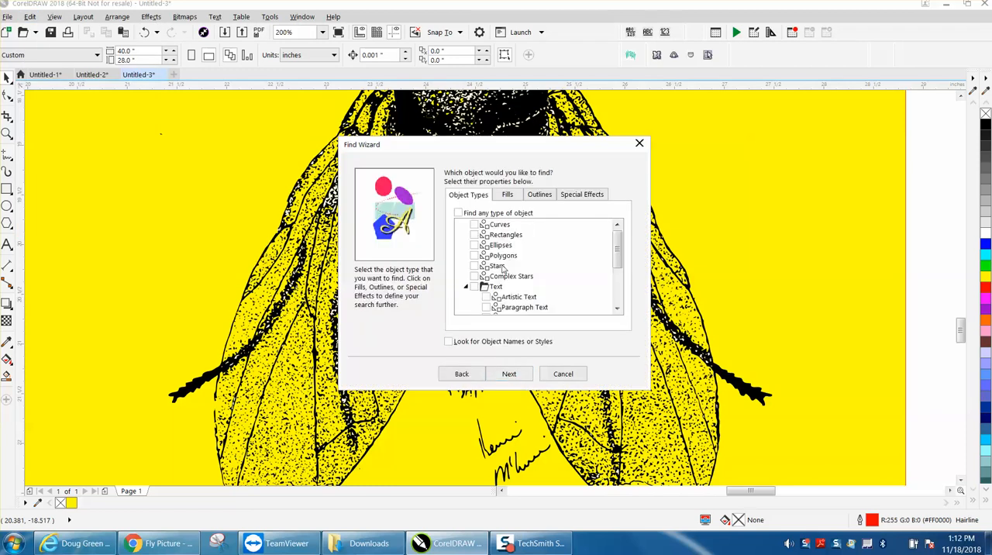
click(507, 195)
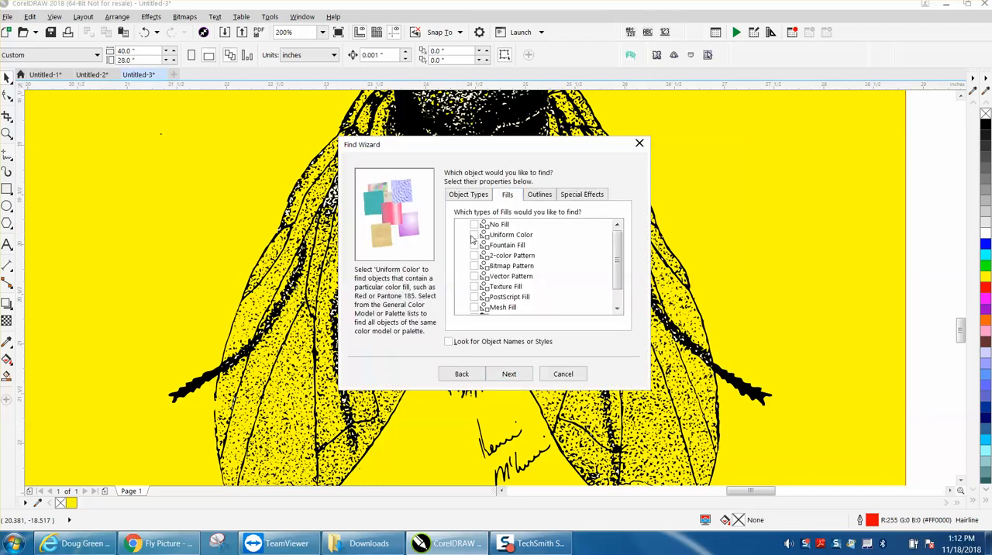
click(511, 374)
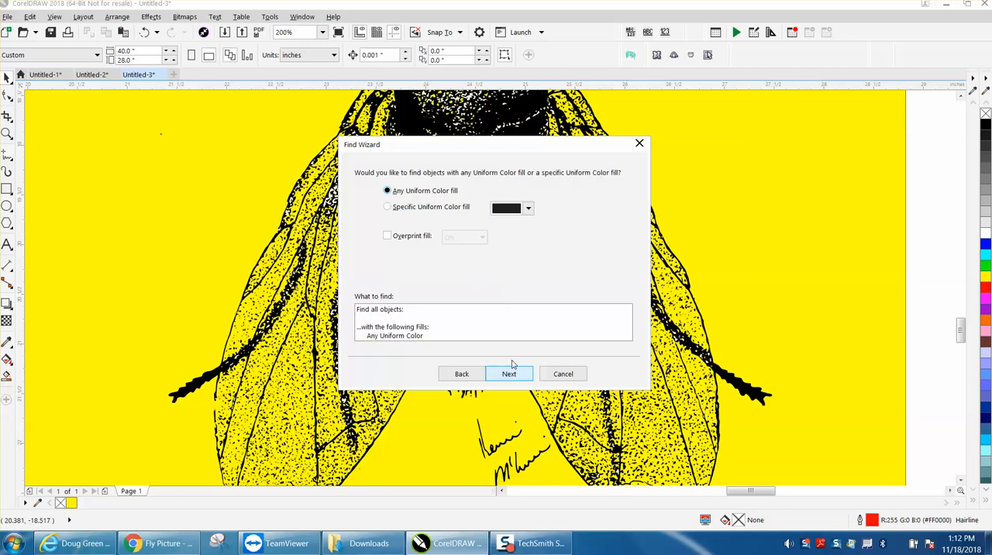
Restrict the search to the specific fill color RGB 235, 235, 235 sampled from a speck along the left wing's outer edge
click(388, 207)
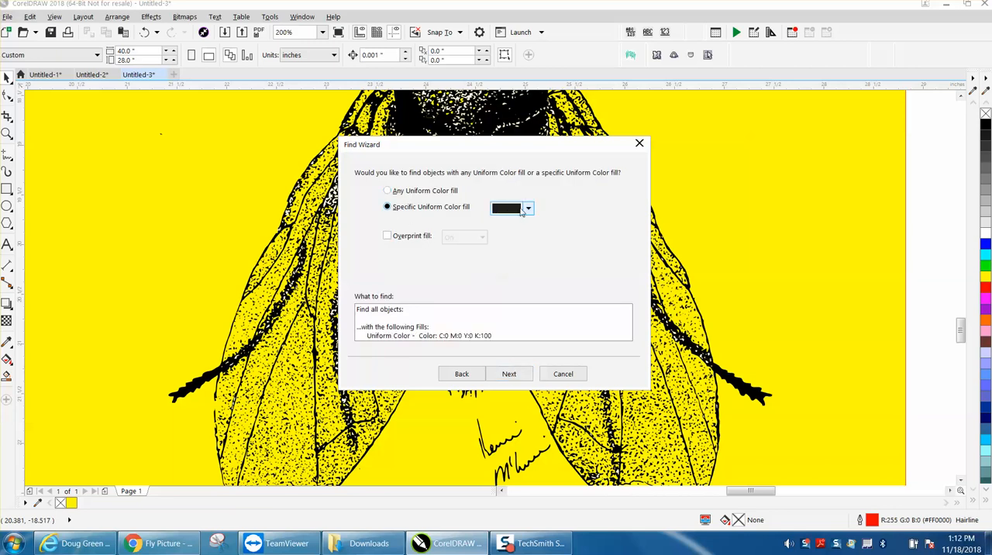
click(528, 210)
click(560, 238)
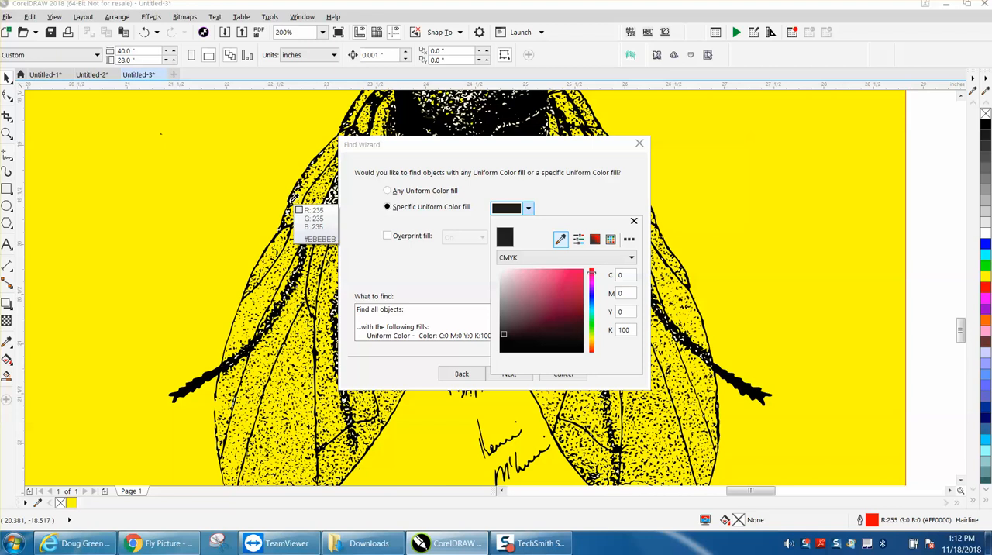
click(294, 208)
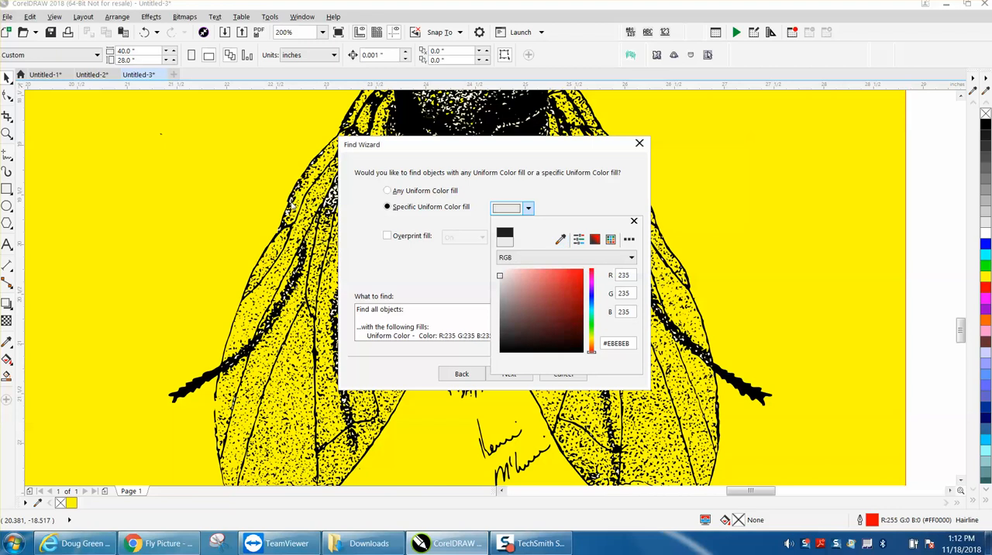
click(516, 213)
Find all objects with the RGB 235, 235, 235 fill and delete them from the drawing
click(512, 375)
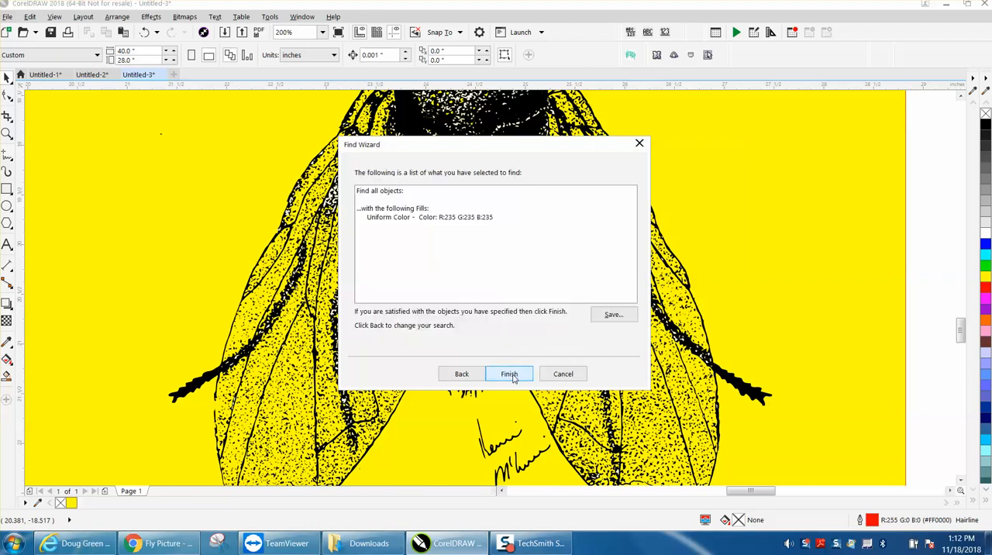
click(511, 374)
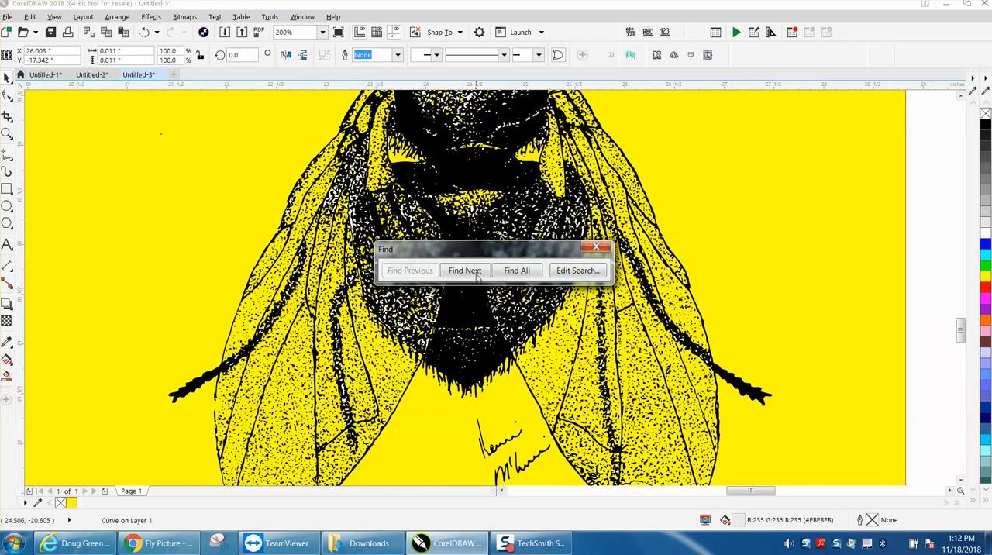
click(516, 271)
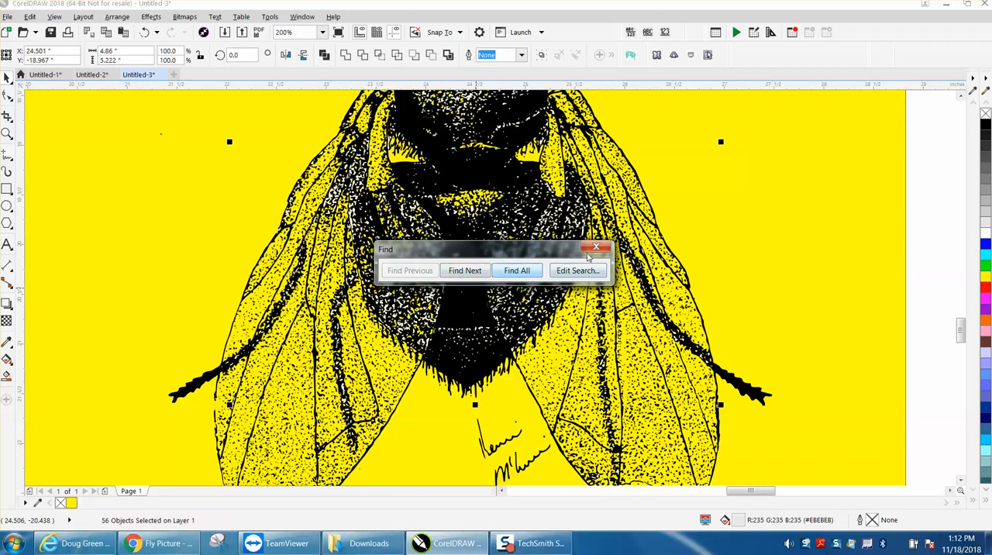
click(593, 249)
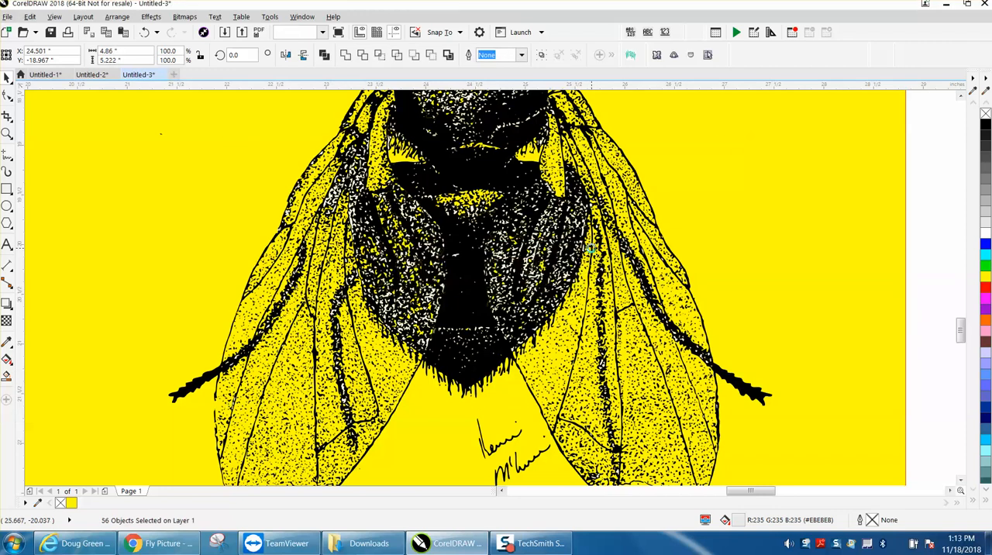
key(Escape)
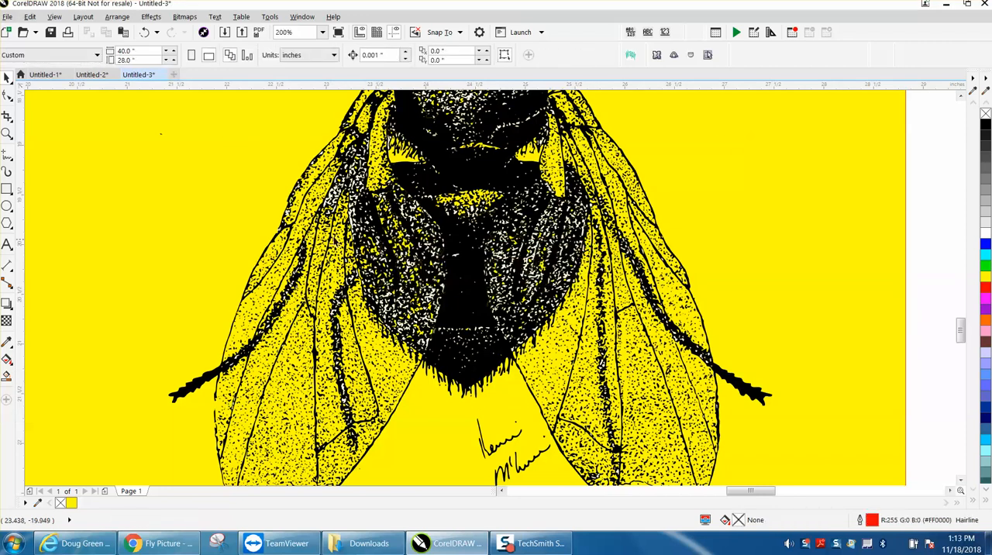
Start a Find Objects search by uniform color fill for the white shapes magnified where the left wing meets the abdomen
click(7, 134)
drag(325, 184, 391, 214)
click(7, 77)
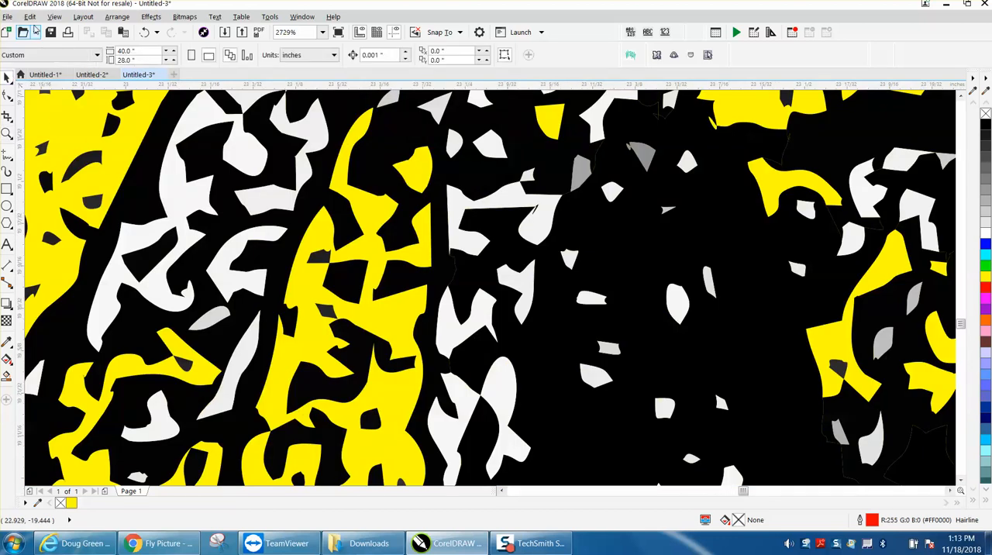
click(29, 17)
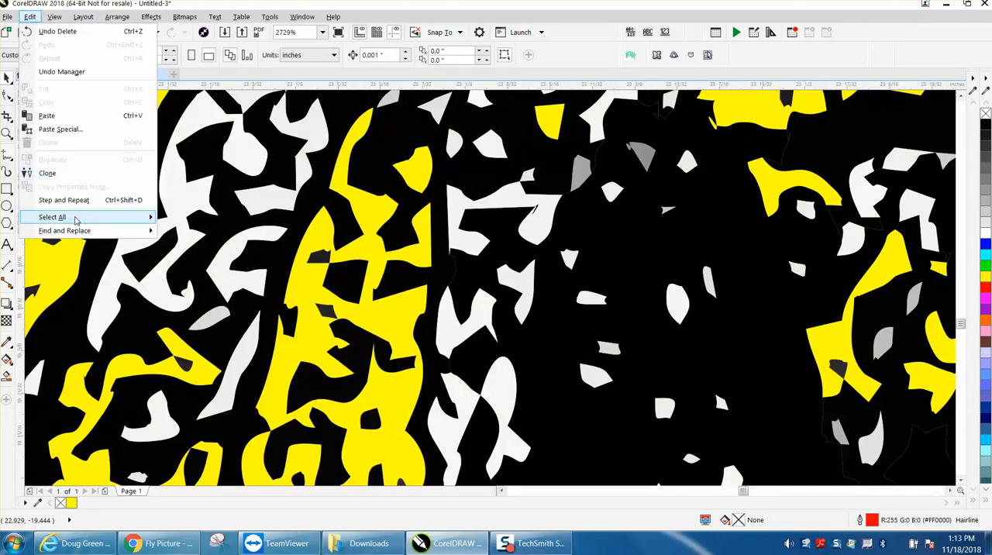
mouse_move(76, 233)
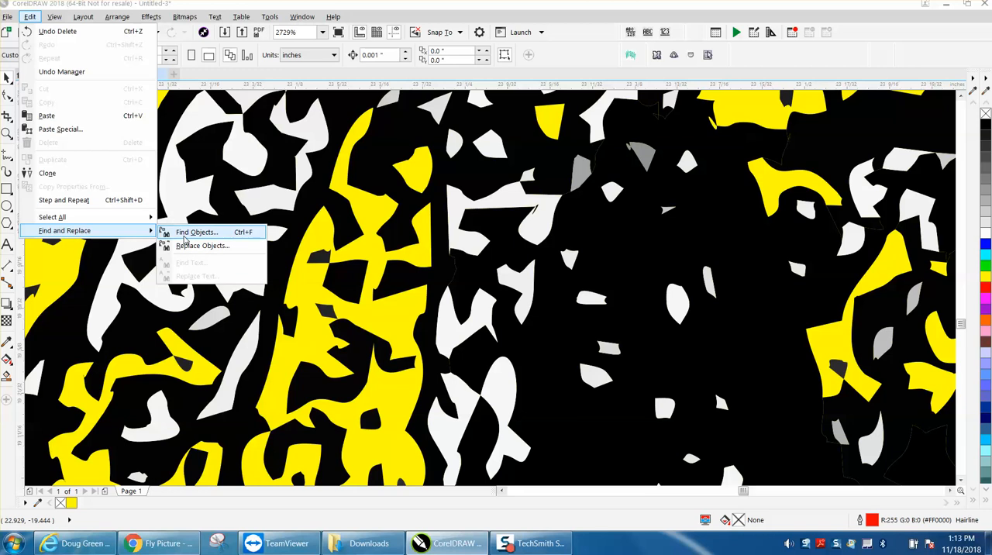
click(190, 233)
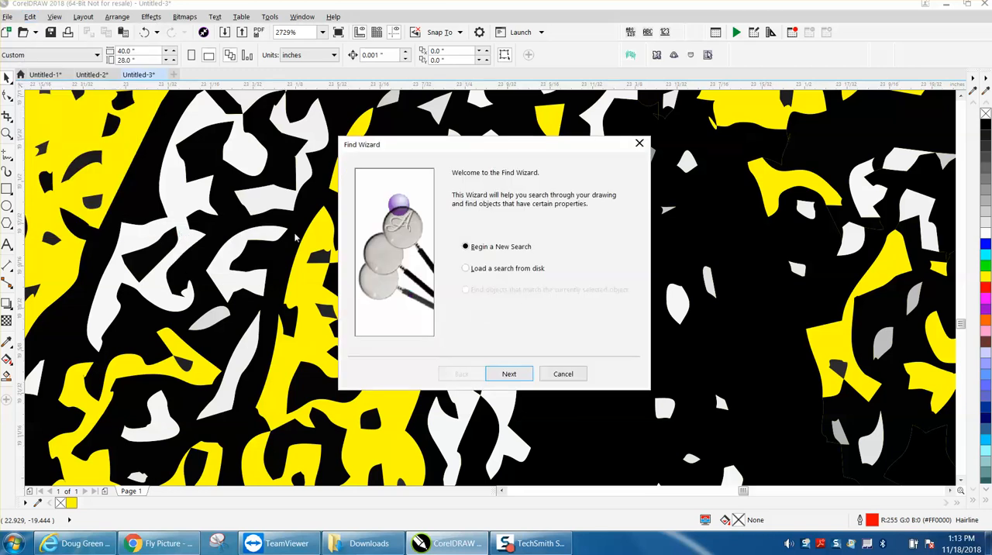
click(509, 374)
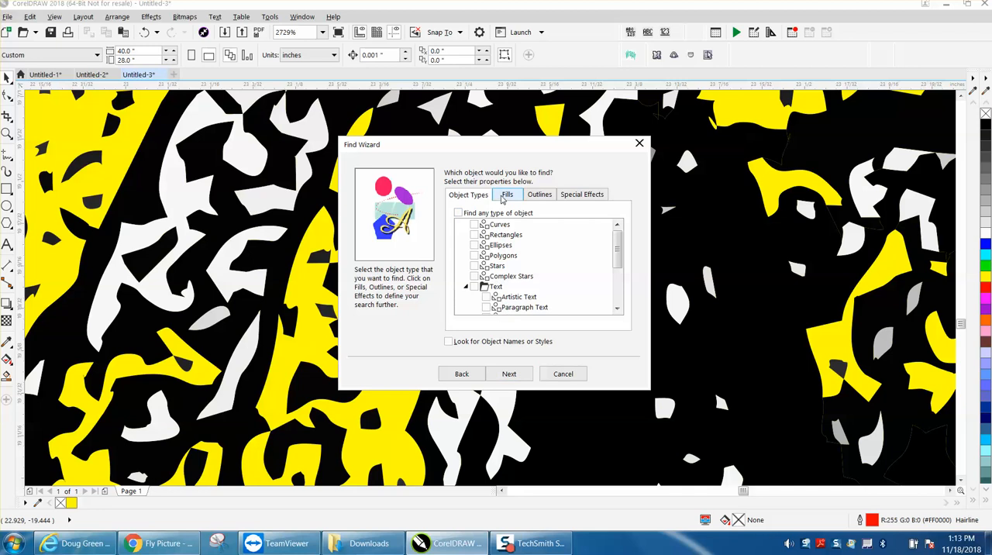
click(505, 197)
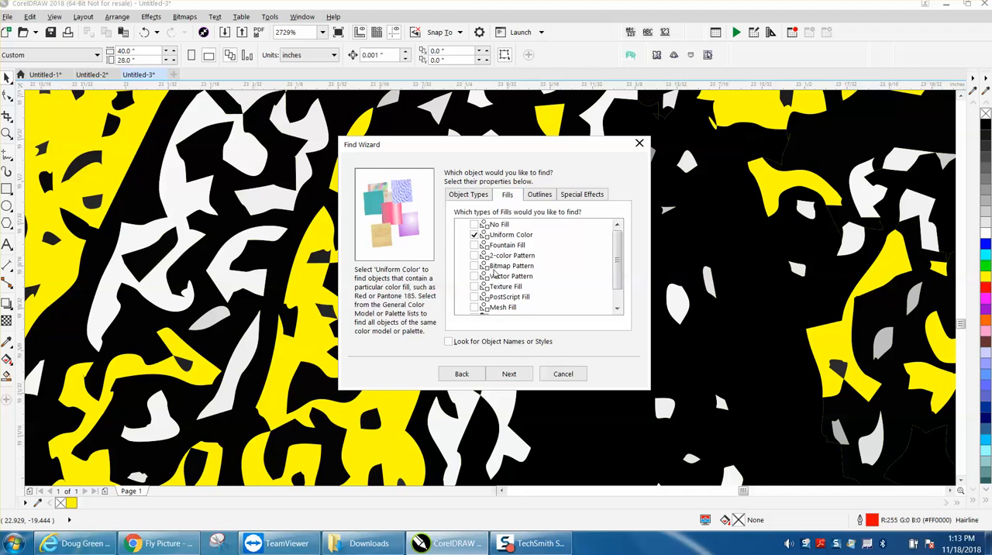
click(509, 374)
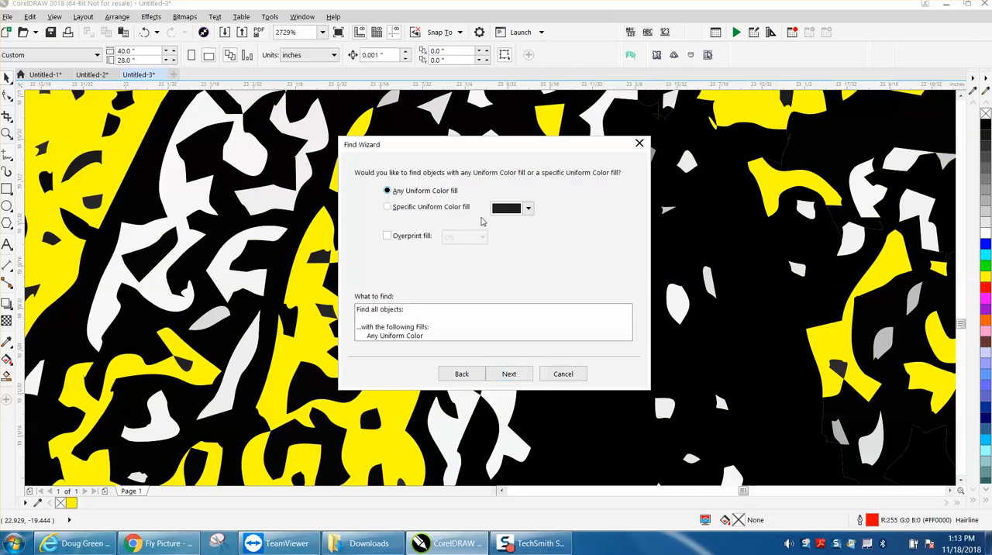
Restrict the search to the specific fill color RGB 247, 247, 247 sampled from a large white shape at the left wing's base
click(387, 207)
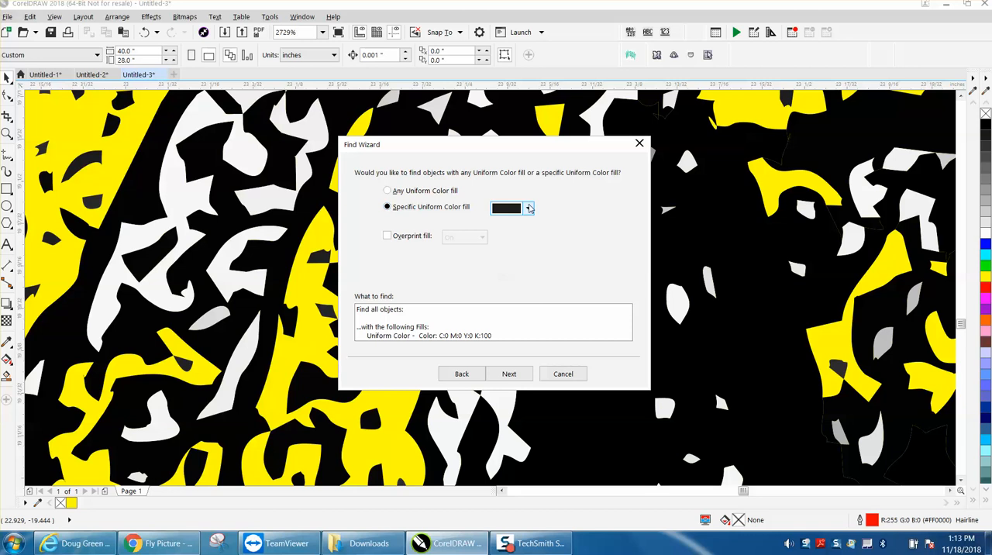
click(528, 208)
click(561, 239)
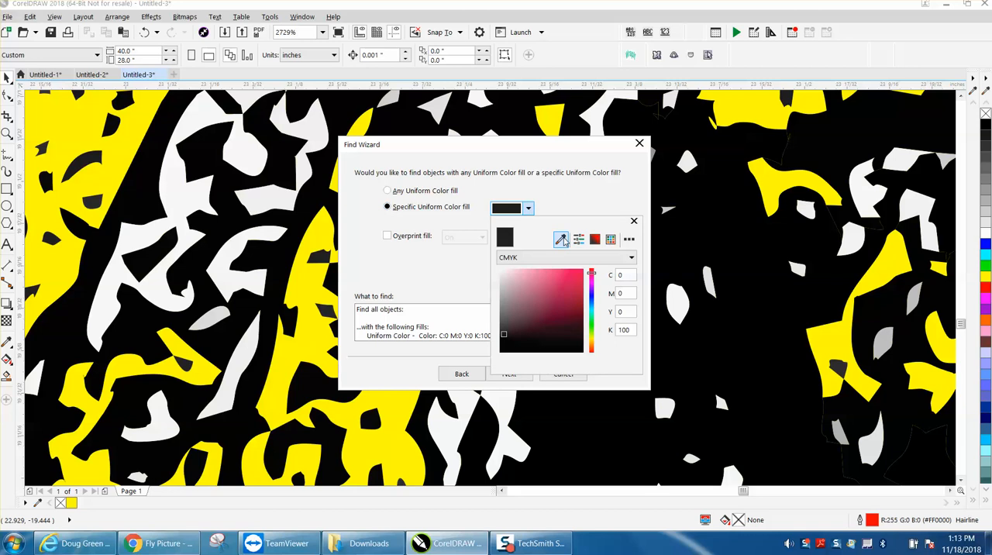
click(187, 188)
click(516, 210)
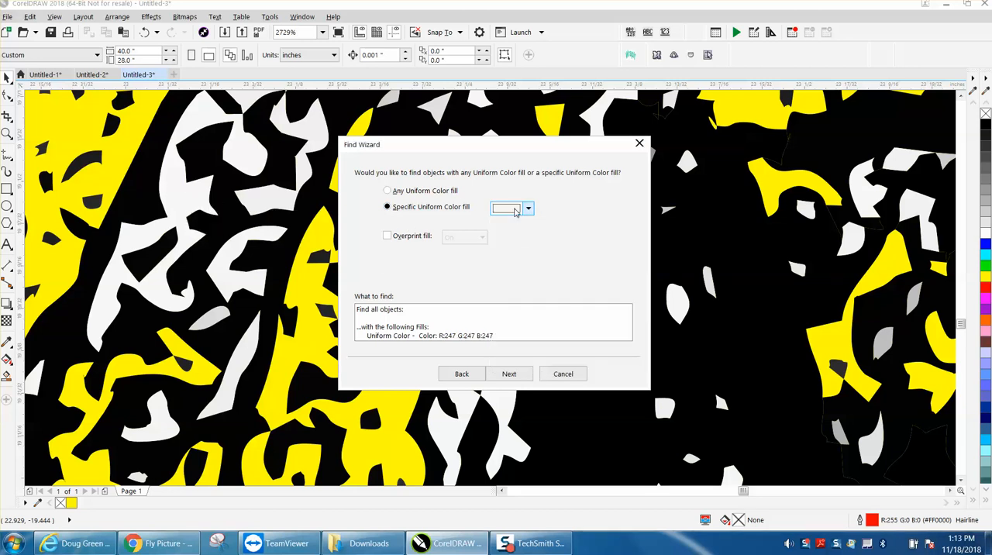
Find all objects with the RGB 247, 247, 247 fill and delete them from the drawing
click(515, 375)
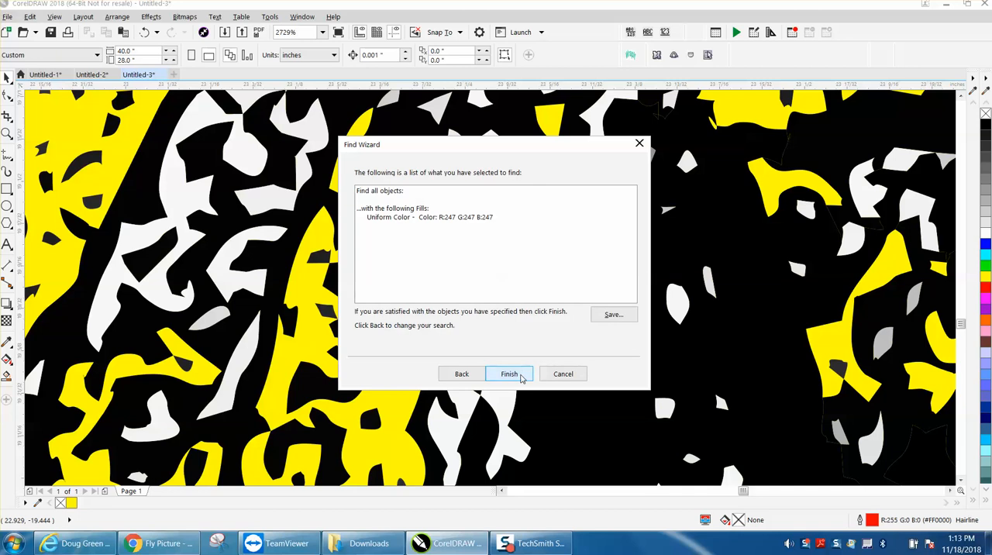
click(520, 377)
click(516, 270)
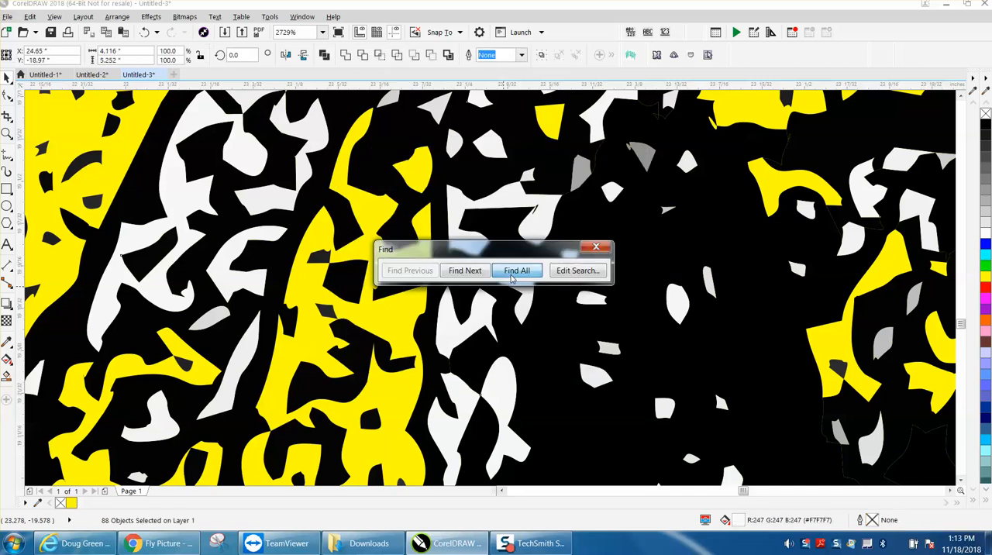
click(596, 246)
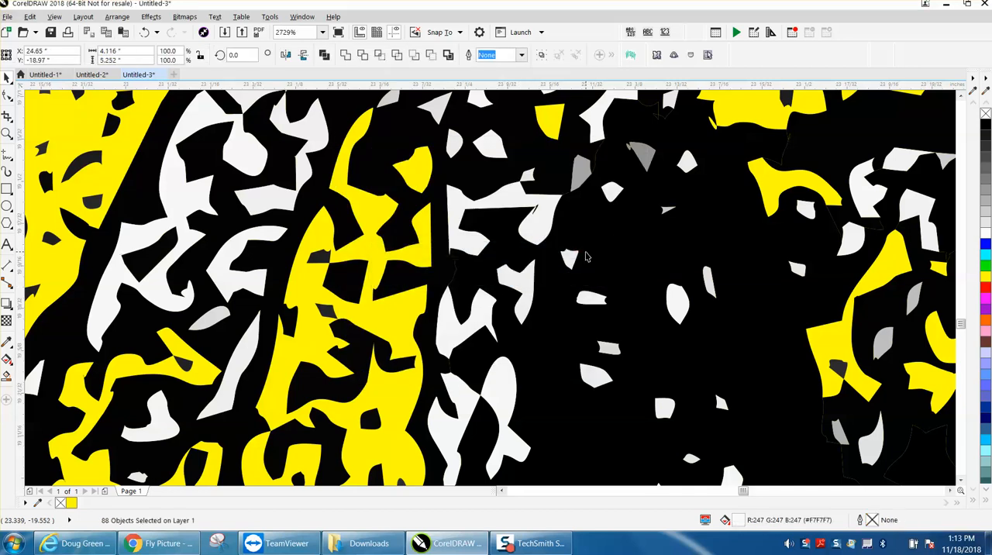
key(Delete)
scroll(423, 277, down, 2)
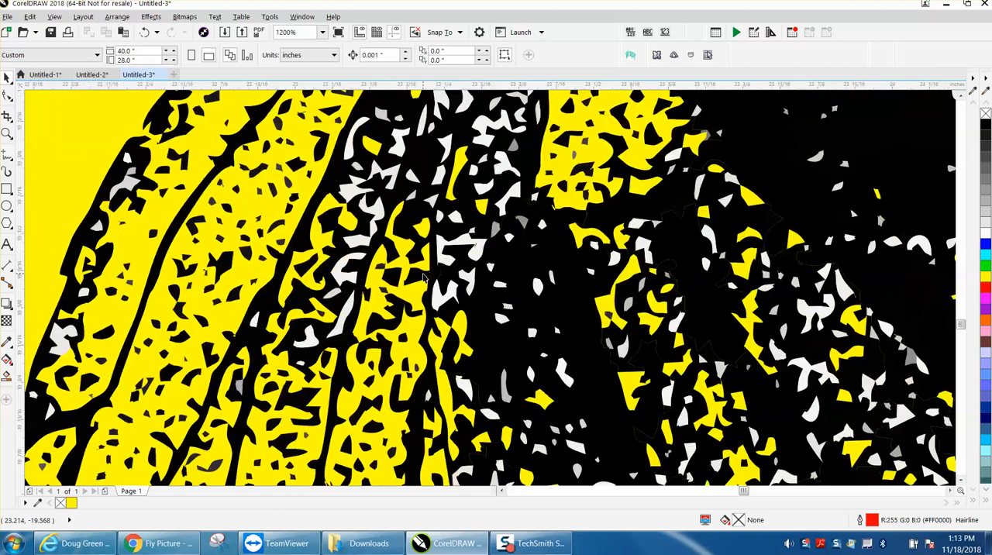
scroll(425, 277, down, 5)
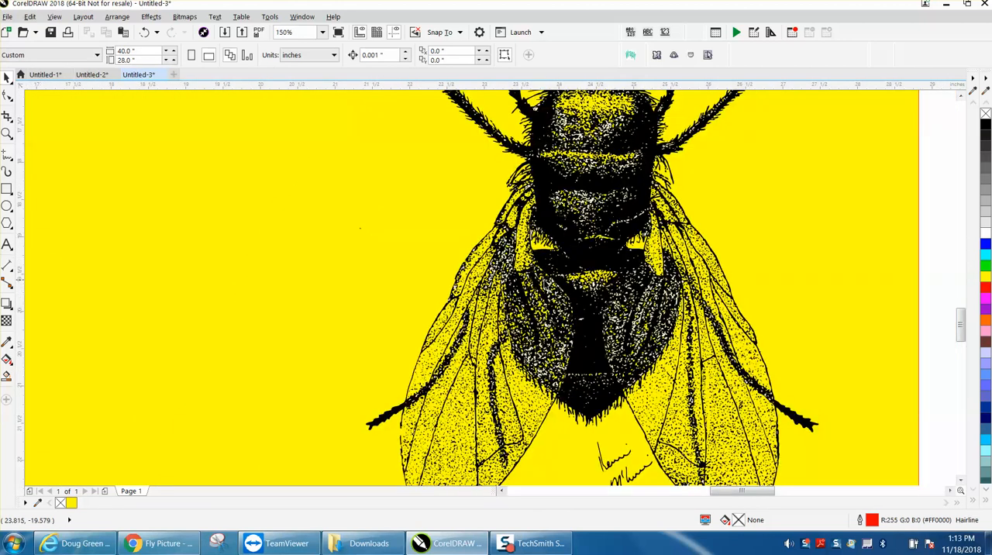
scroll(172, 219, down, 2)
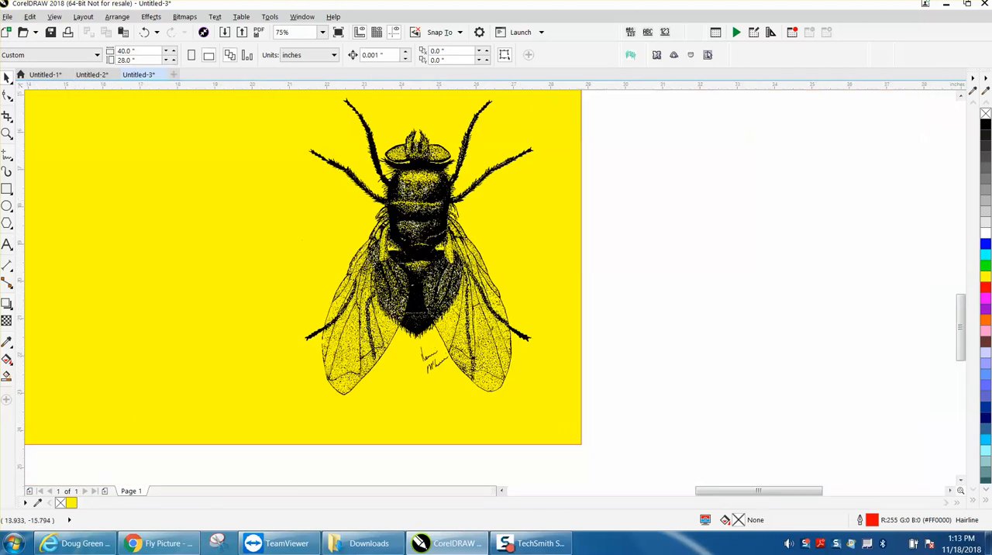
Try to move the fly's black body curve about 6.3 inches left onto the empty yellow background
click(94, 116)
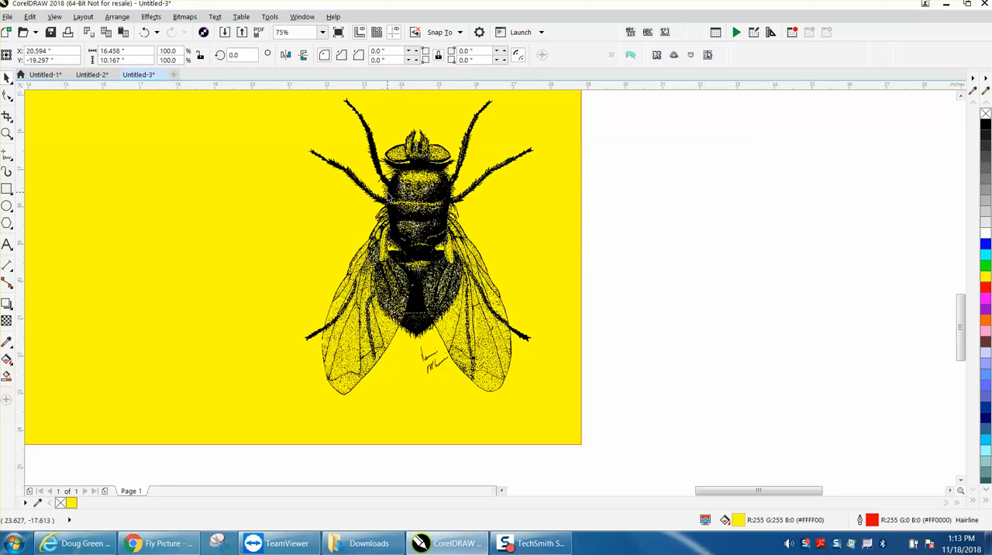
click(390, 196)
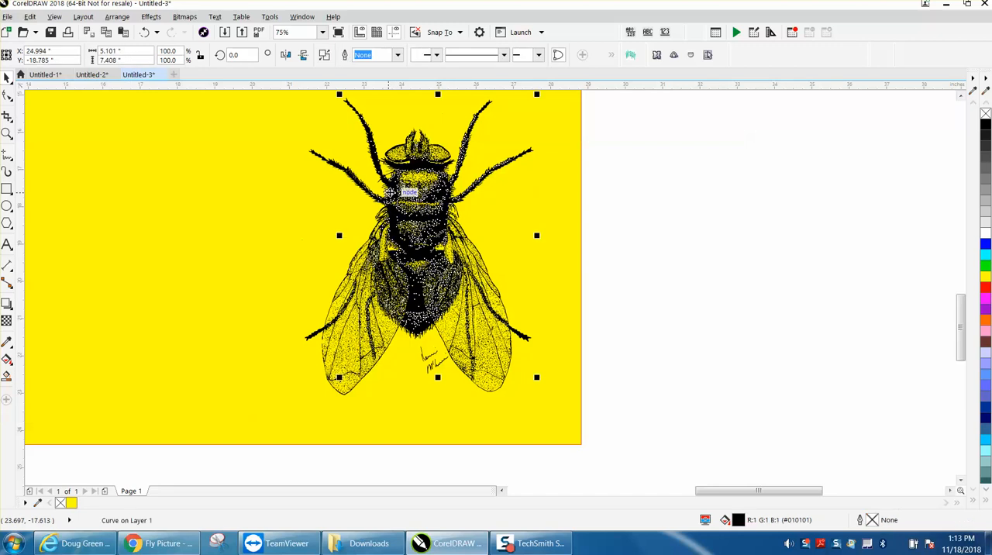
drag(390, 192, 153, 195)
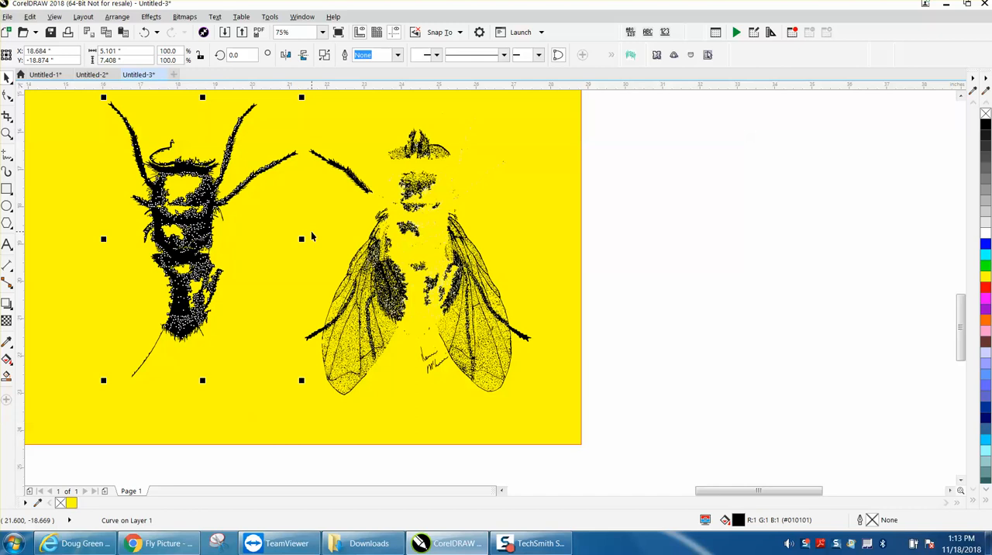
key(z)
drag(211, 218, 172, 198)
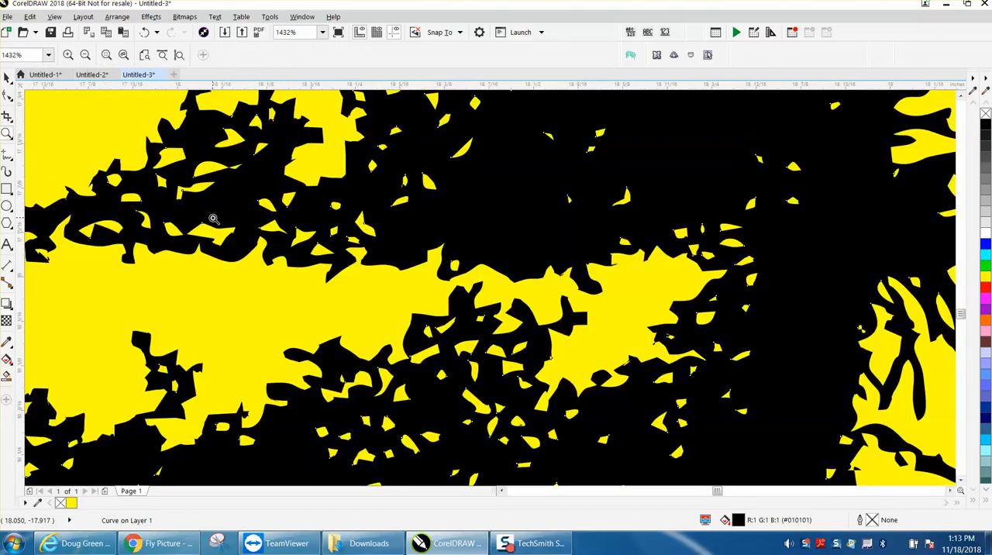
scroll(214, 220, down, 3)
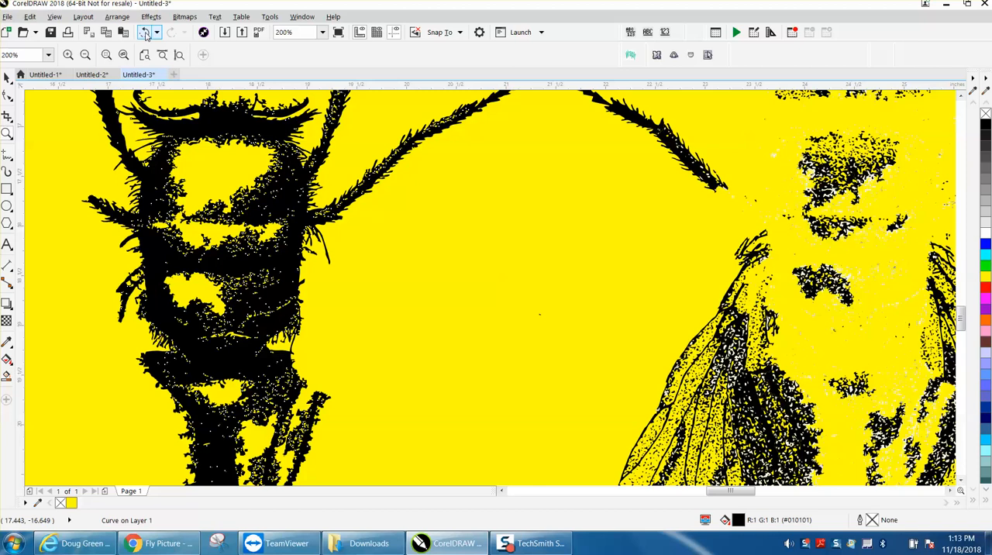
scroll(199, 102, down, 4)
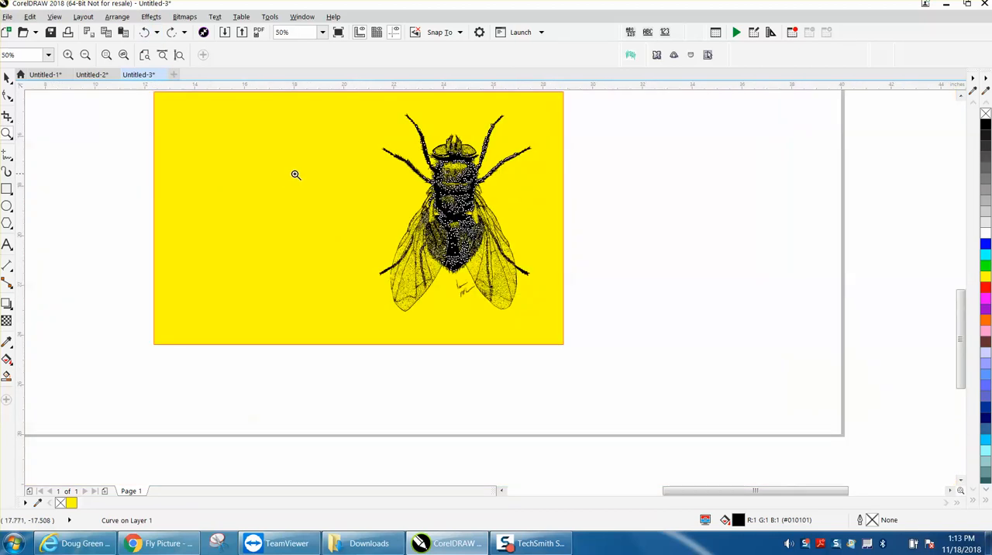
Select the whole fly to check its width, deselect it, and set the nudge distance to 7 inches
click(7, 78)
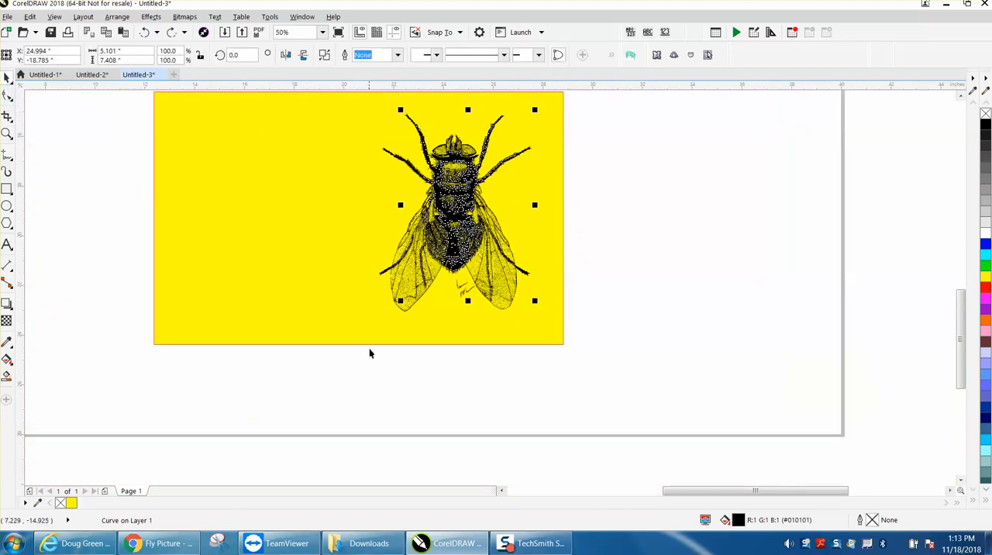
drag(361, 352, 551, 107)
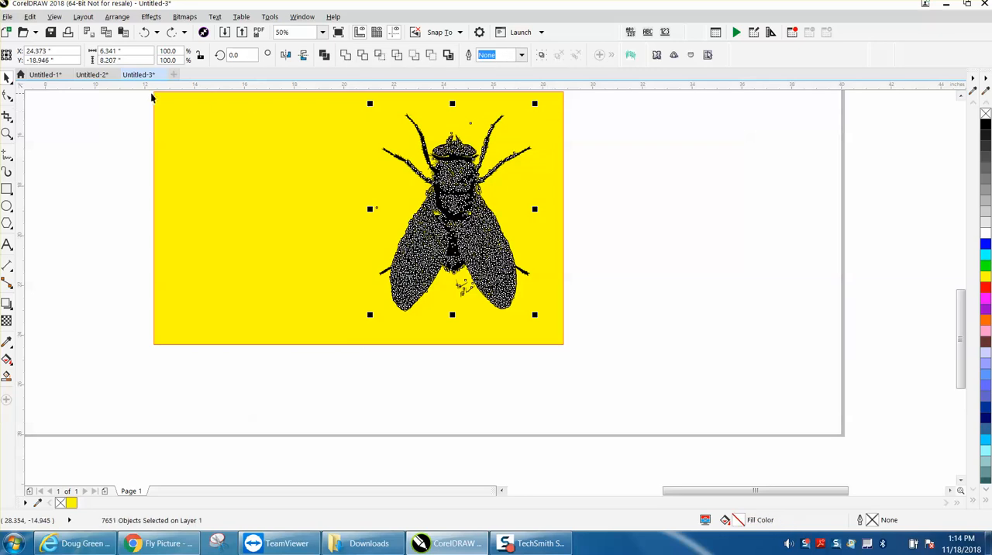
click(134, 107)
double_click(383, 54)
text(7)
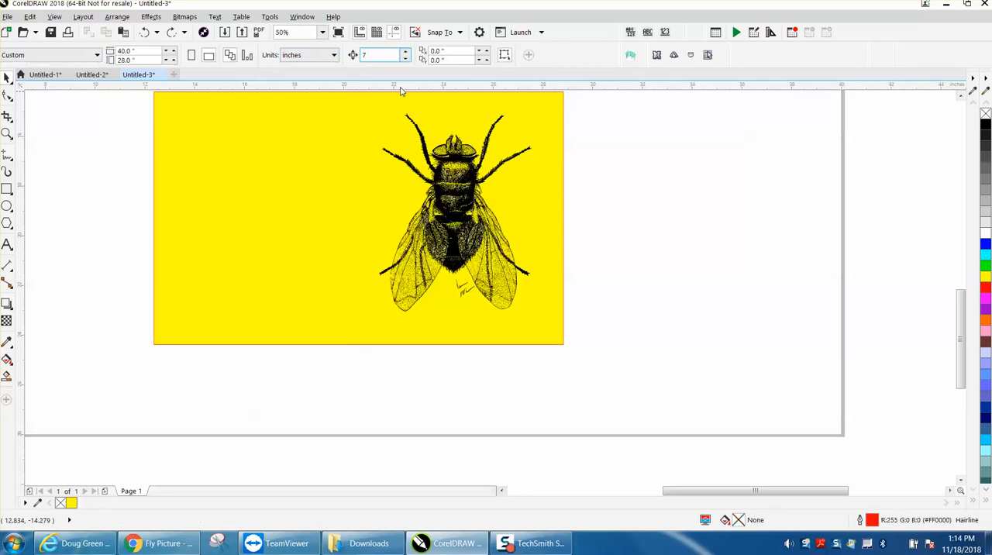
key(Return)
Nudge the fly's black body curve and the detached upper-left leg 7 inches left onto the empty yellow background
click(7, 133)
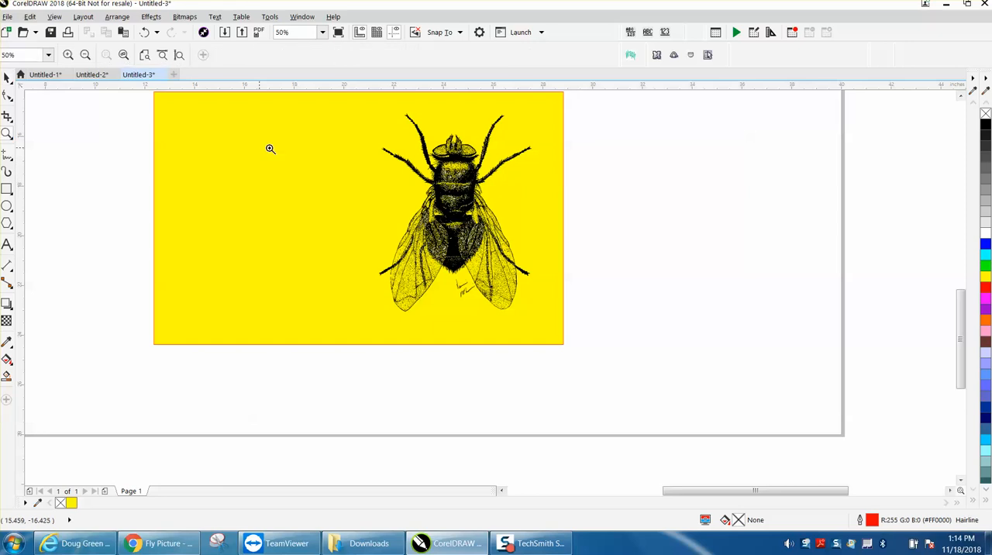
drag(361, 106, 643, 356)
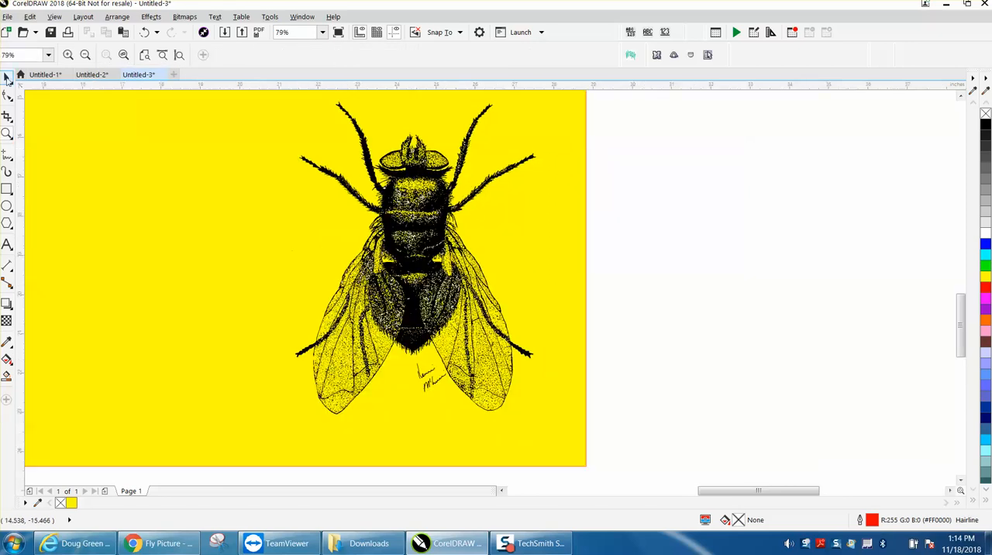
click(6, 78)
click(382, 197)
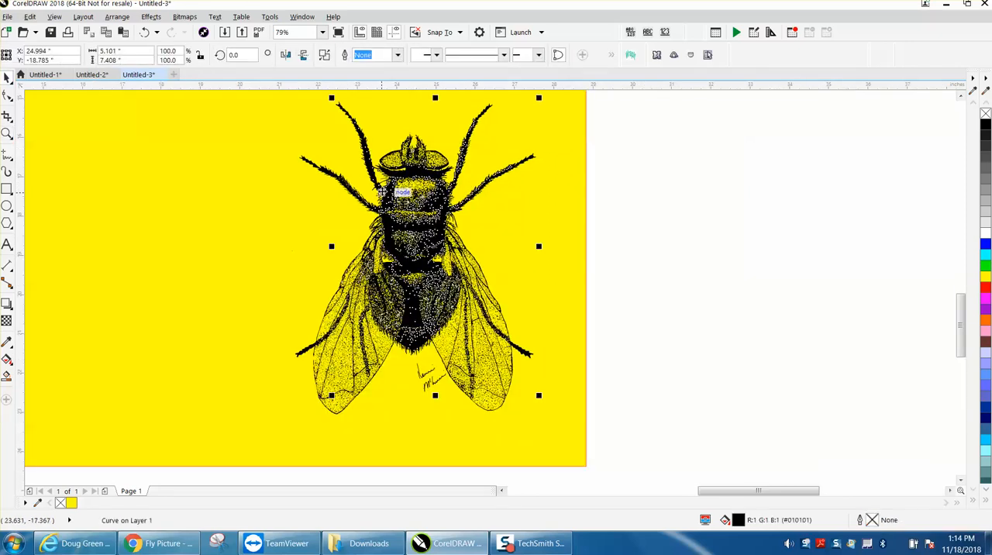
key(Left)
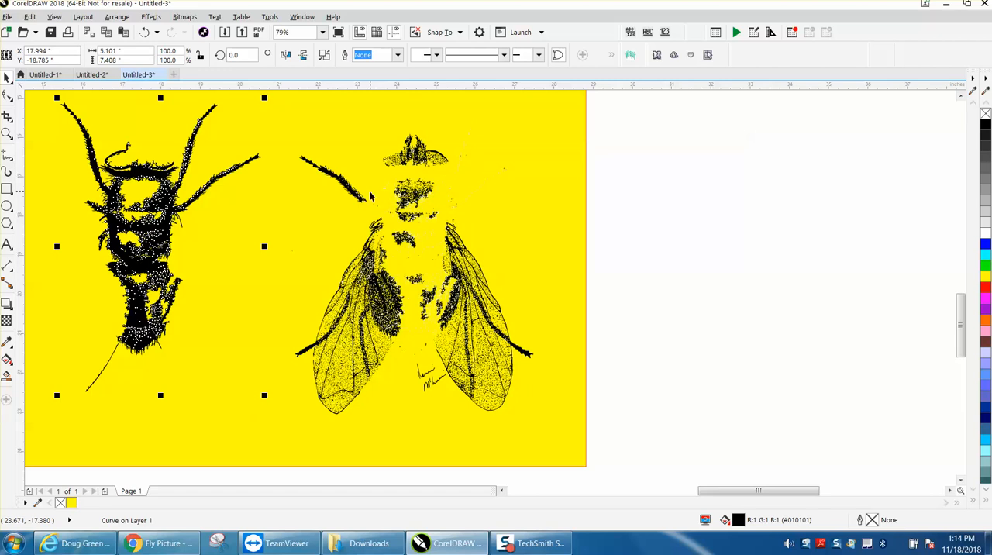
click(352, 190)
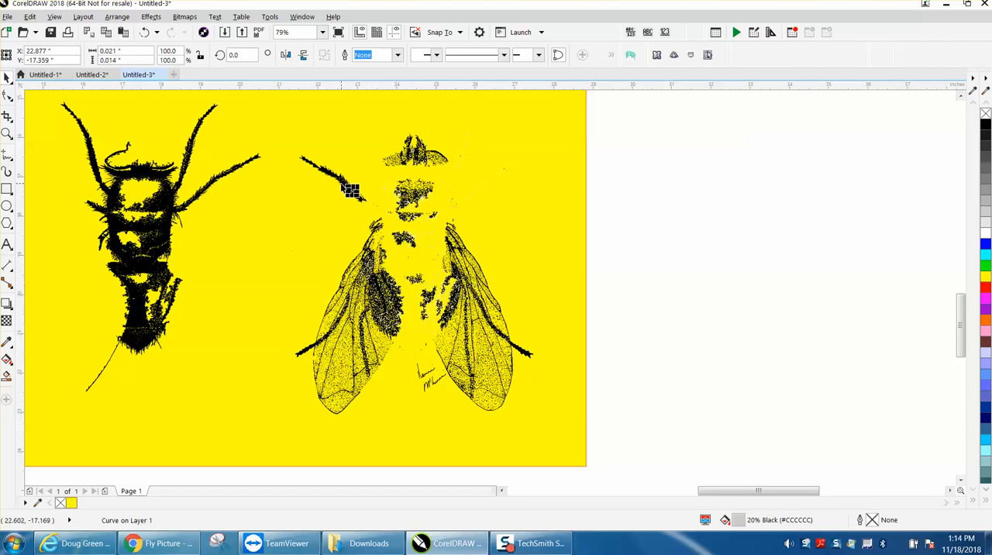
key(Left)
click(335, 177)
key(Left)
Nudge the black leg tip crossing the right wing's outer edge 7 inches left
click(408, 155)
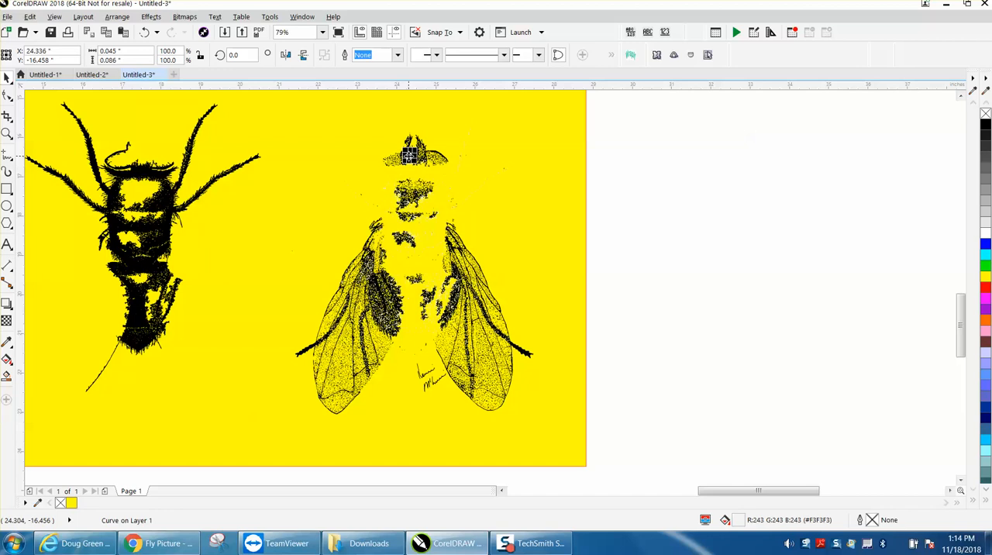
click(525, 351)
key(Left)
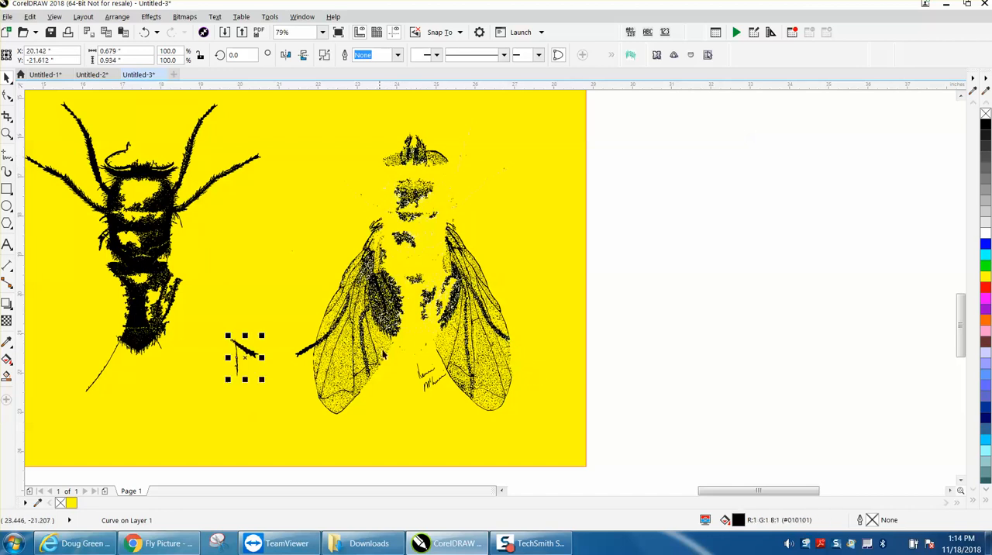
Delete the black signature strokes between the two wings
click(354, 395)
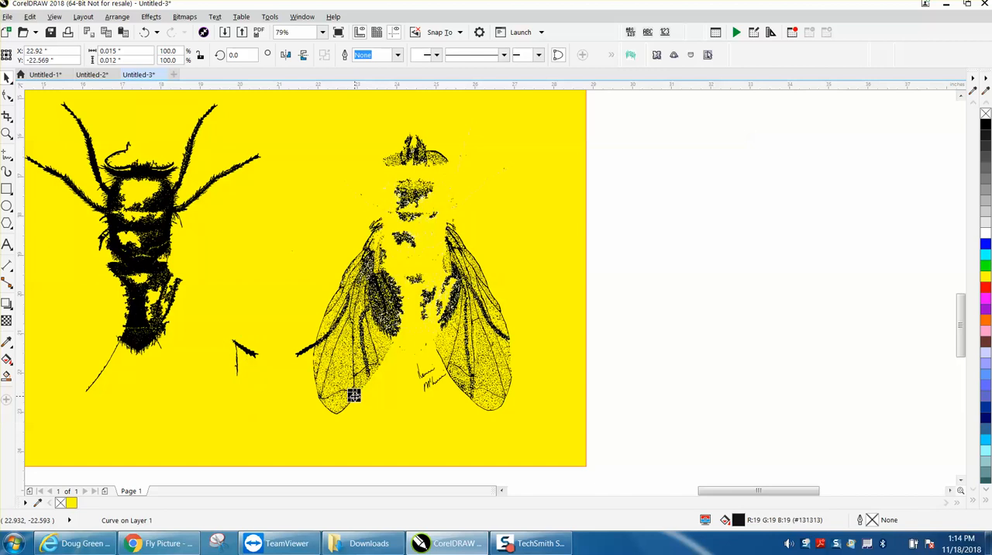
click(423, 375)
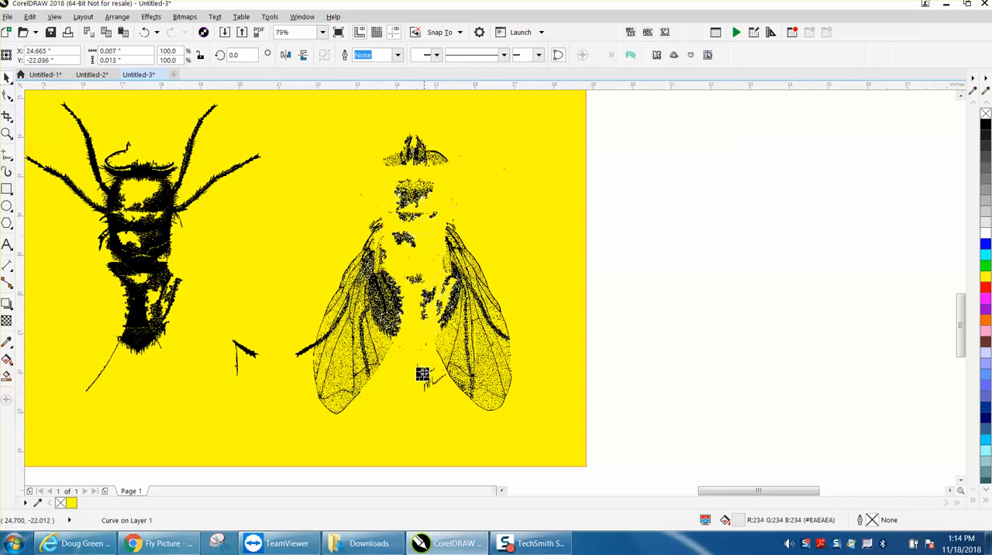
mouse_move(408, 476)
mouse_down()
mouse_move(409, 367)
mouse_move(437, 360)
mouse_up()
key(Delete)
click(438, 379)
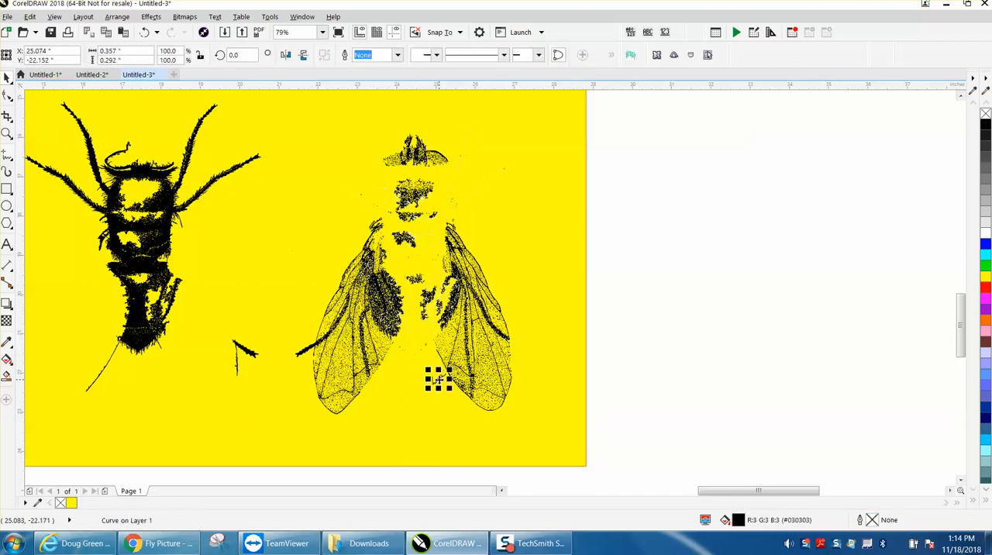
key(Delete)
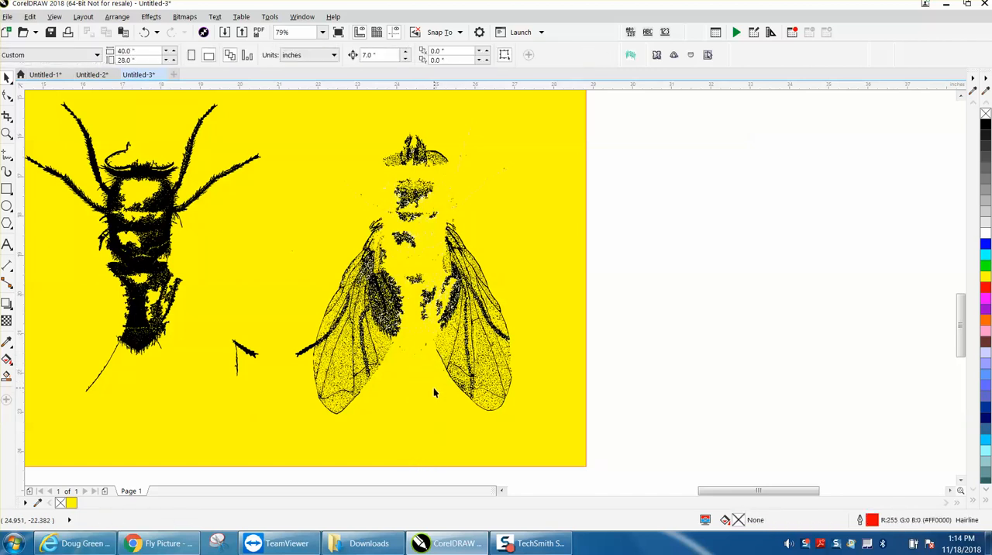
Nudge the two black curves in the upper part of the abdomen's left half 7 inches left
click(8, 134)
drag(351, 233, 488, 344)
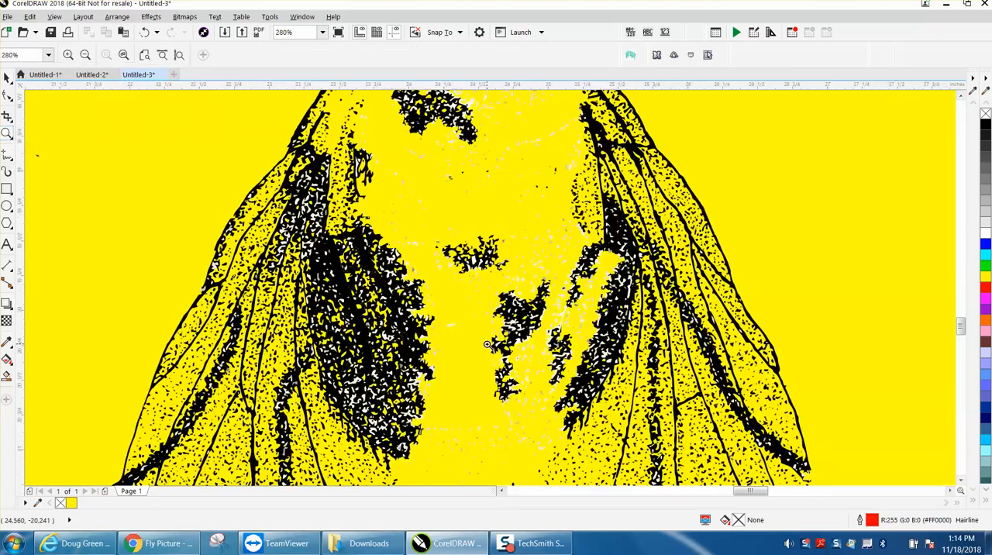
click(5, 76)
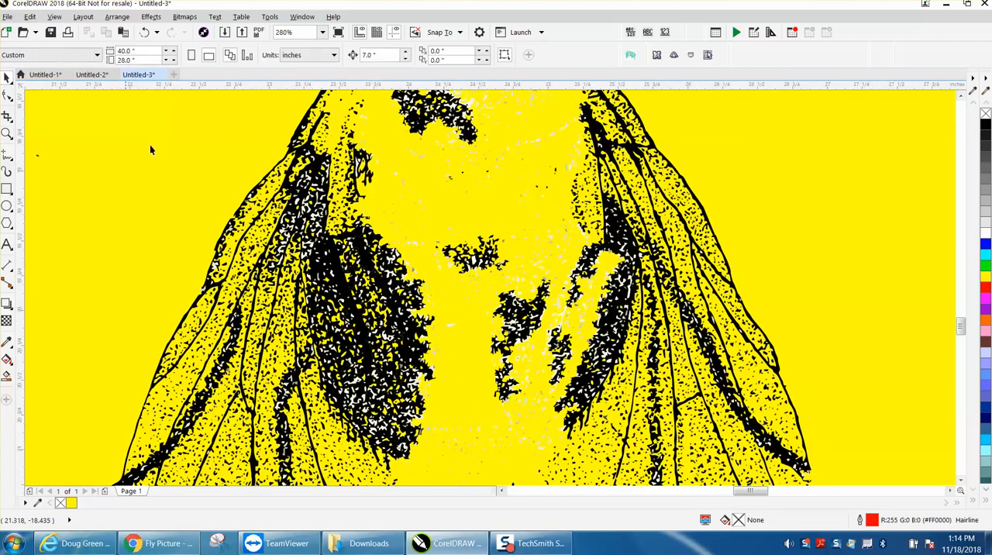
click(331, 253)
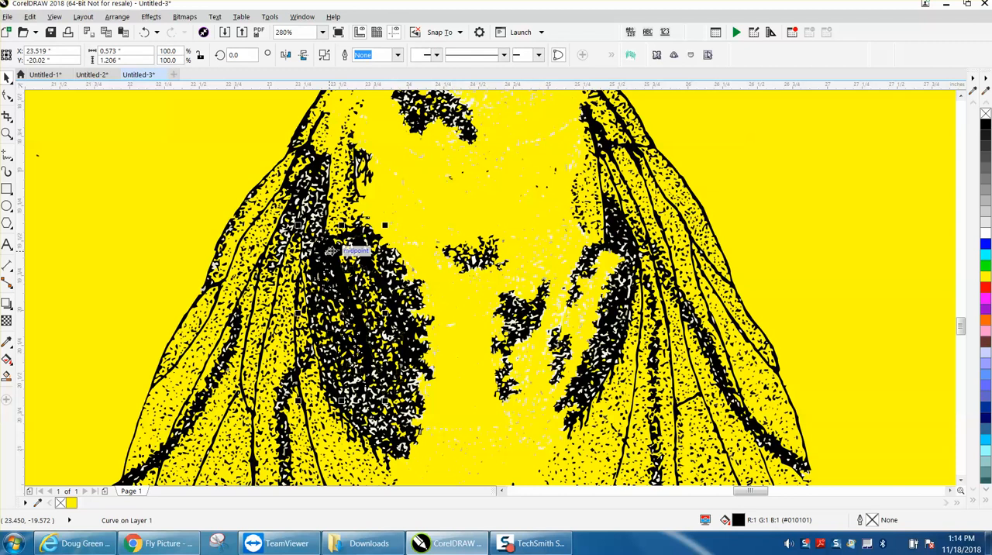
drag(330, 252, 383, 277)
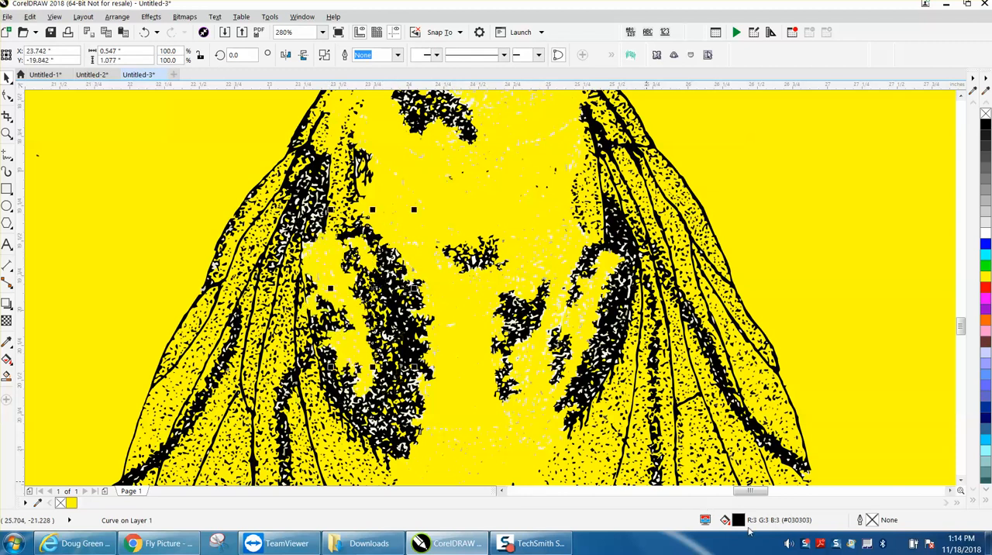
key(Left)
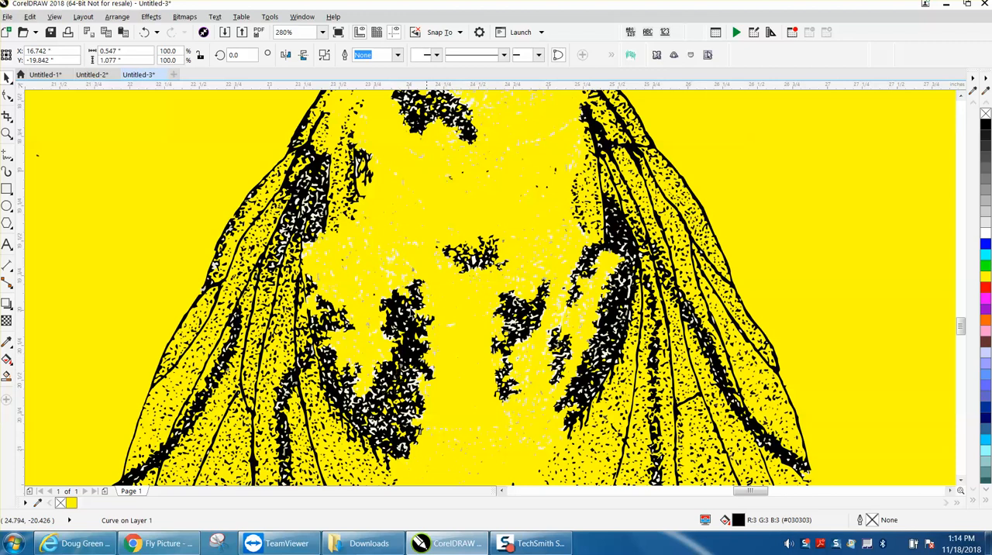
Nudge the left wing's black outline and the remaining dark patches on the abdomen's left half 7 inches left
click(315, 170)
key(Left)
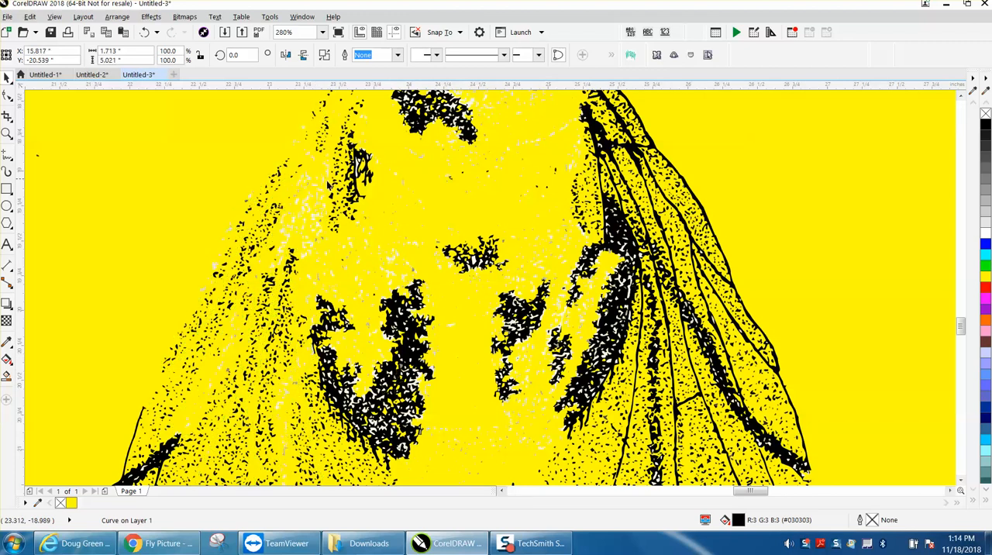
click(415, 335)
key(Left)
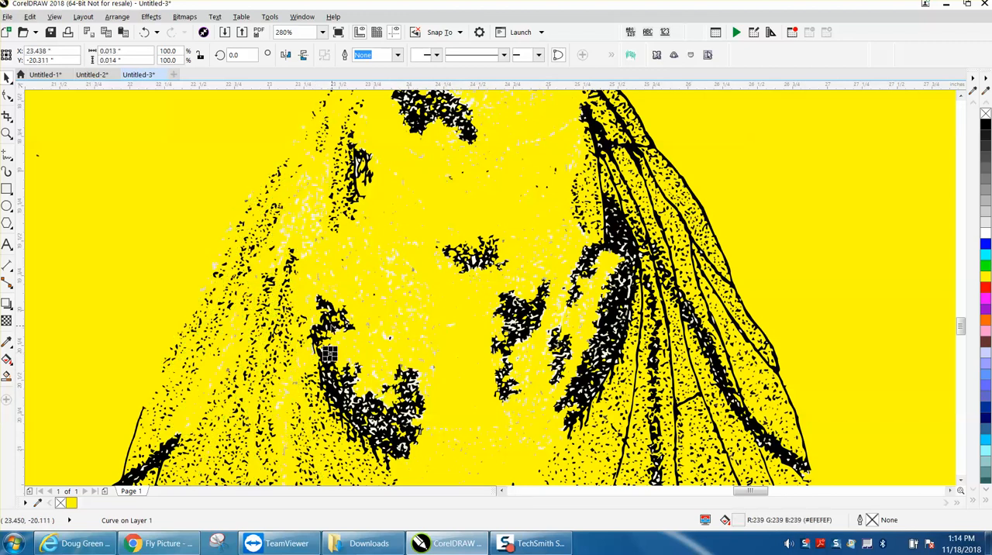
click(350, 320)
key(Left)
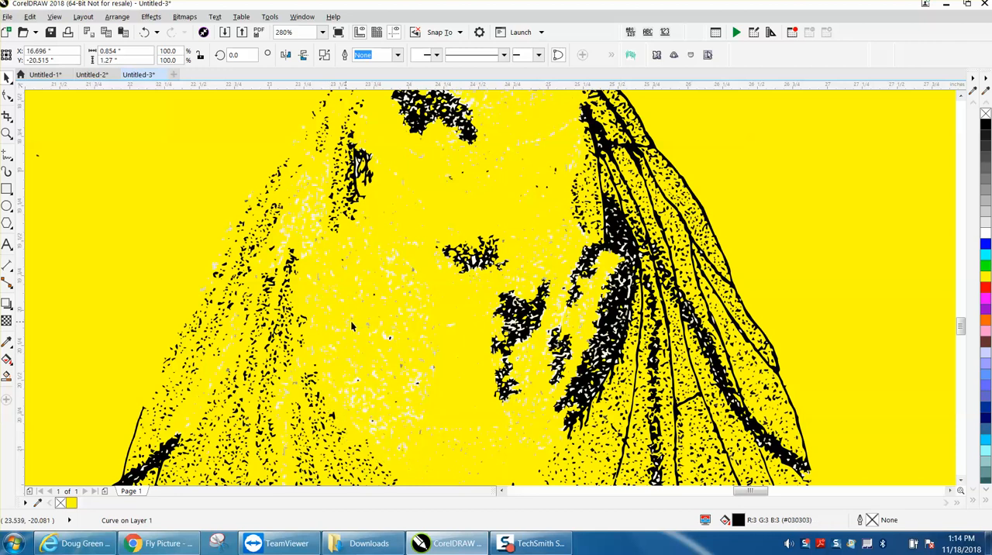
Nudge the large black patch on the abdomen's right half, the right wing's outline and the arched lower-thorax patch 7 inches left
click(612, 316)
key(Left)
click(617, 245)
key(Left)
click(470, 139)
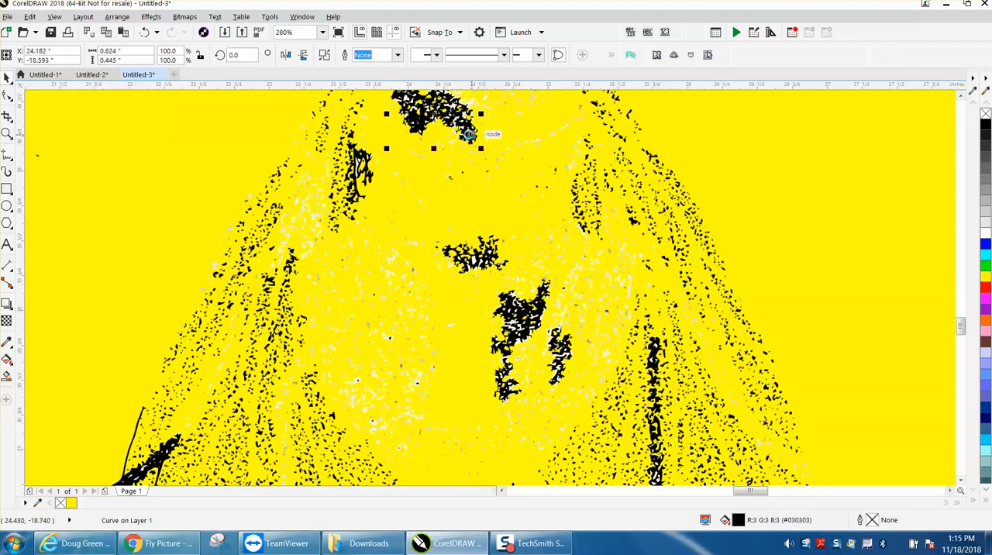
key(Left)
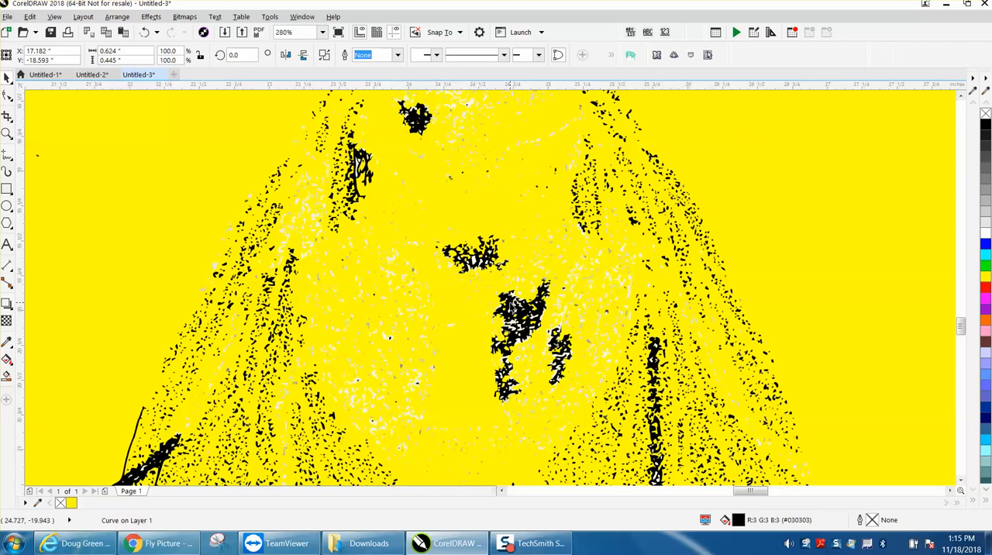
Nudge the two smaller black patches inside the abdomen's right half 7 inches left
click(510, 305)
key(Left)
click(553, 346)
click(563, 341)
key(Left)
Nudge the upper piece of the right wing's dark vertical streak and the black leg tip crossing the left wing 7 inches left
click(653, 355)
key(Left)
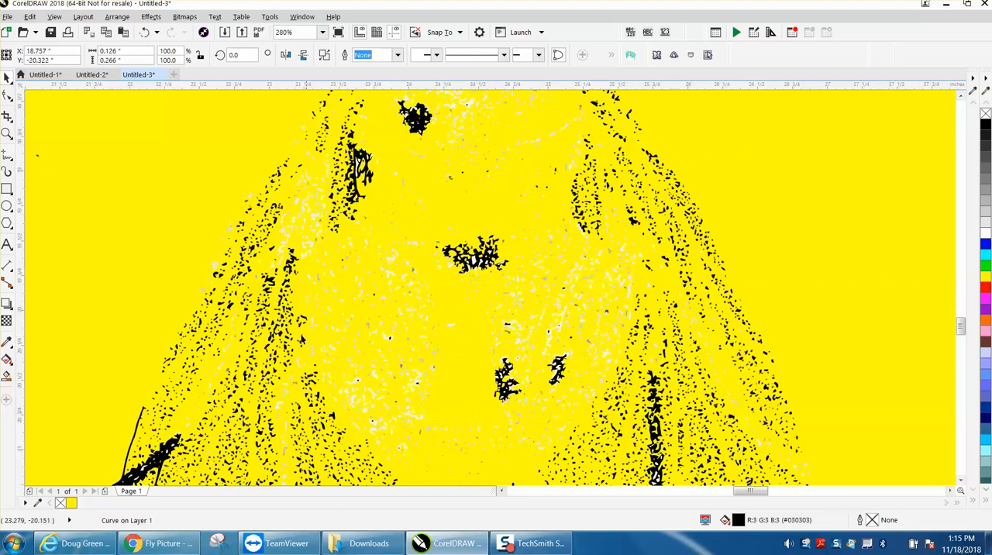
click(170, 443)
key(Left)
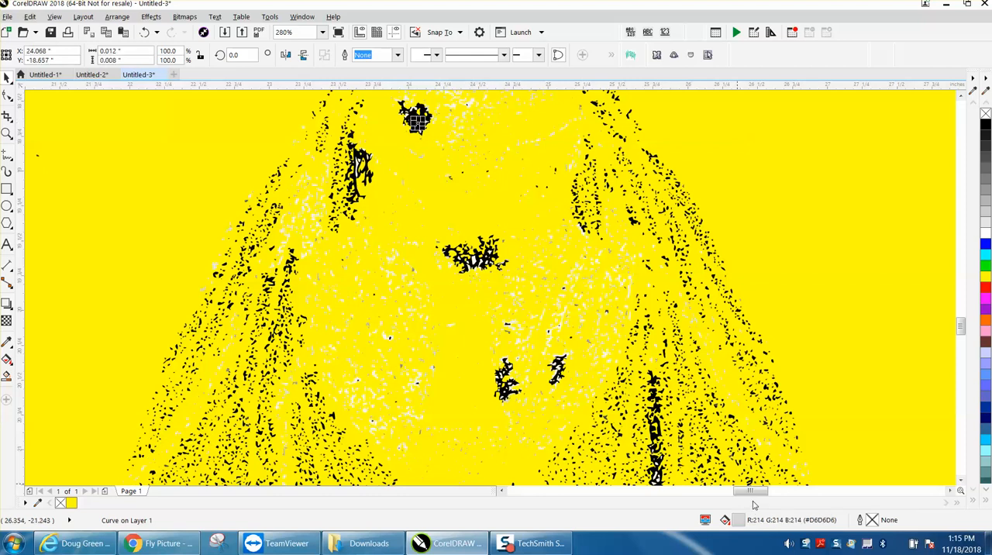
Nudge the small black patch remaining on the lower thorax 7 inches left
click(858, 358)
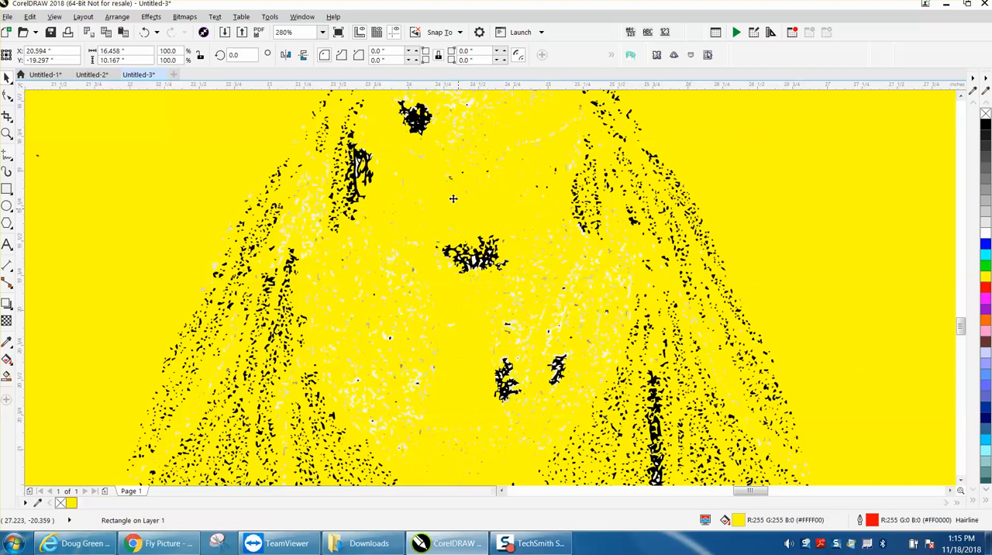
click(414, 118)
key(Delete)
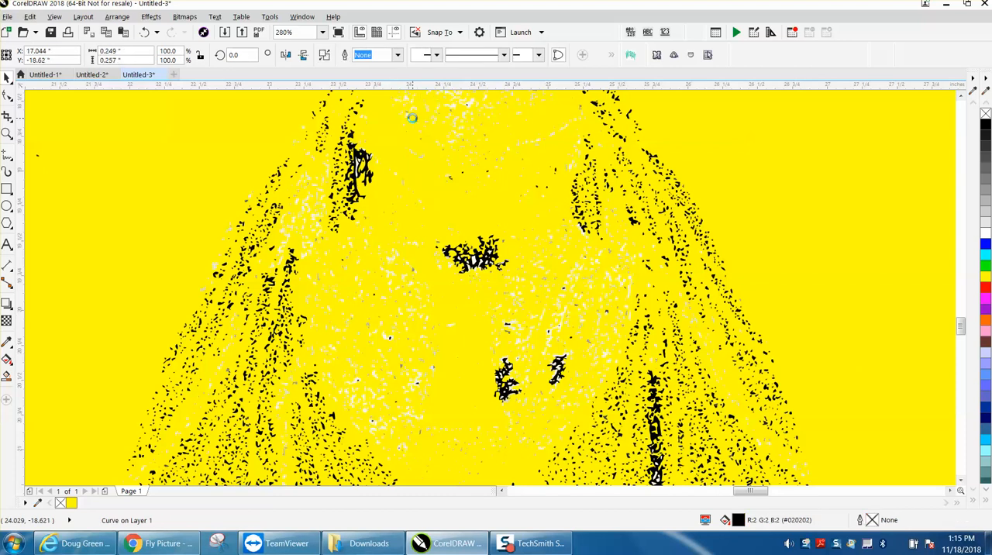
Examine the light specks on the right-hand fly's abdomen up close and check their fill colours with the Color Eyedropper
scroll(501, 222, down, 3)
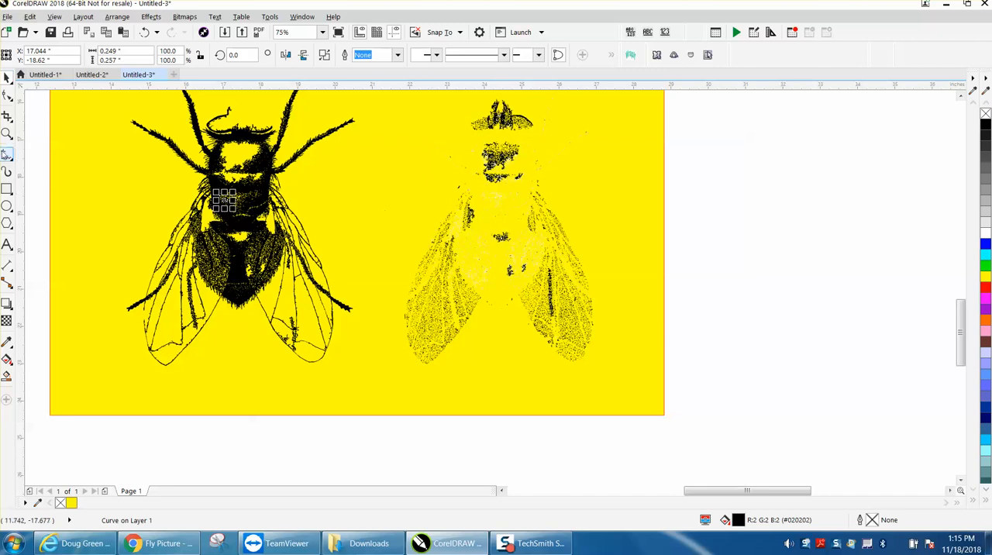
click(9, 135)
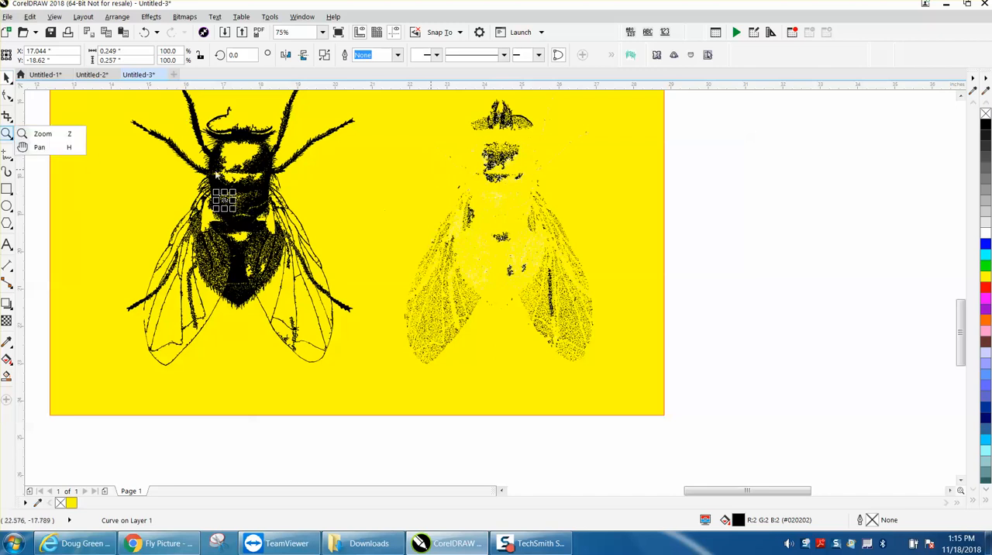
click(43, 134)
drag(433, 200, 630, 314)
drag(259, 277, 433, 390)
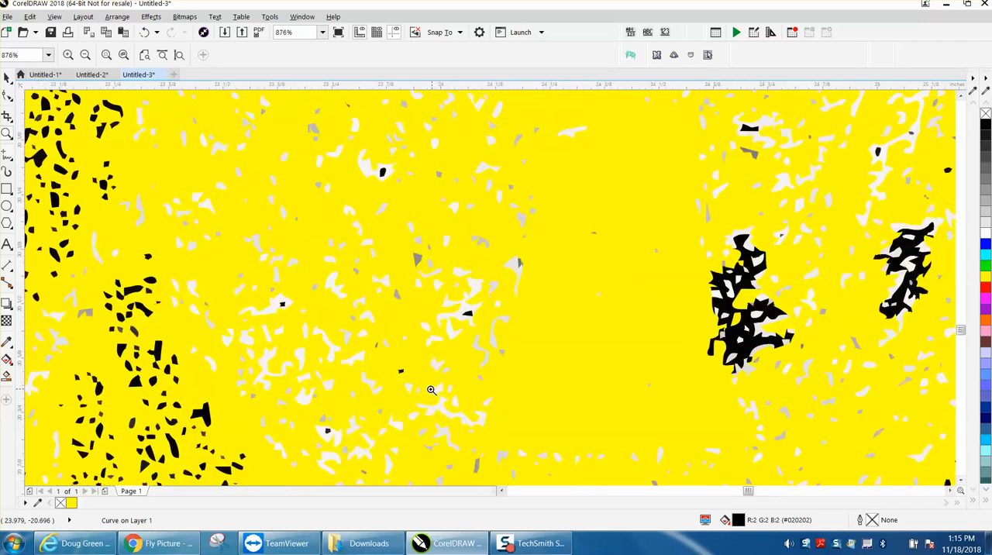
click(9, 343)
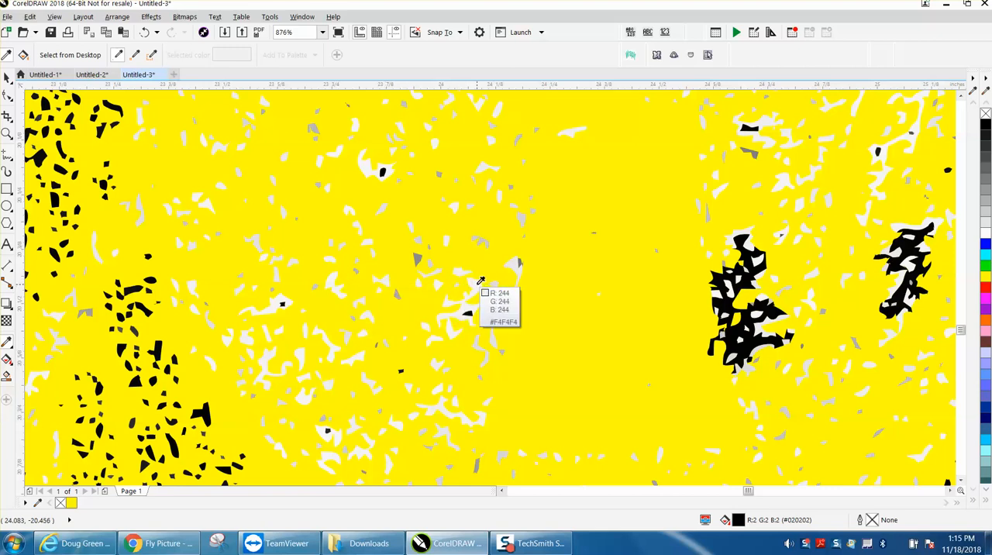
scroll(480, 280, down, 5)
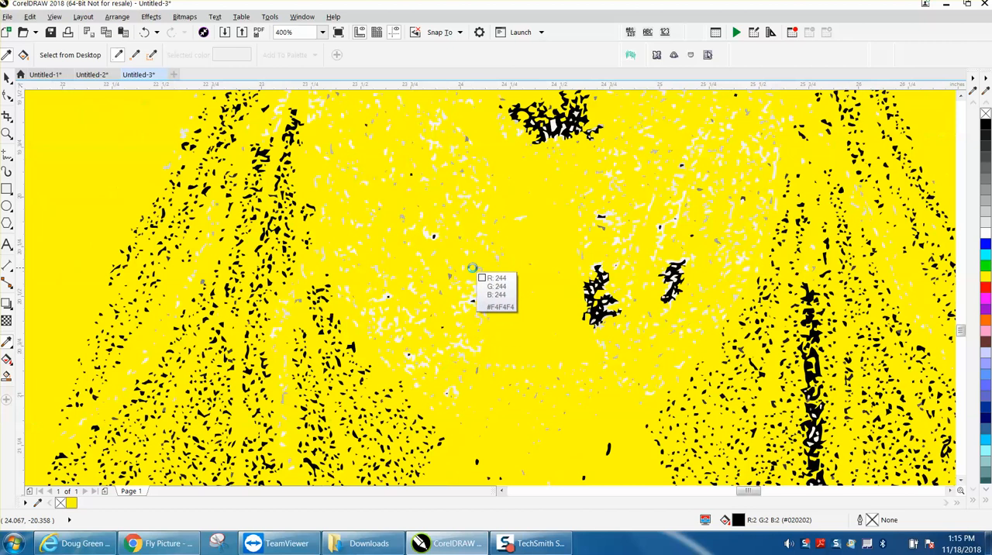
scroll(470, 268, down, 2)
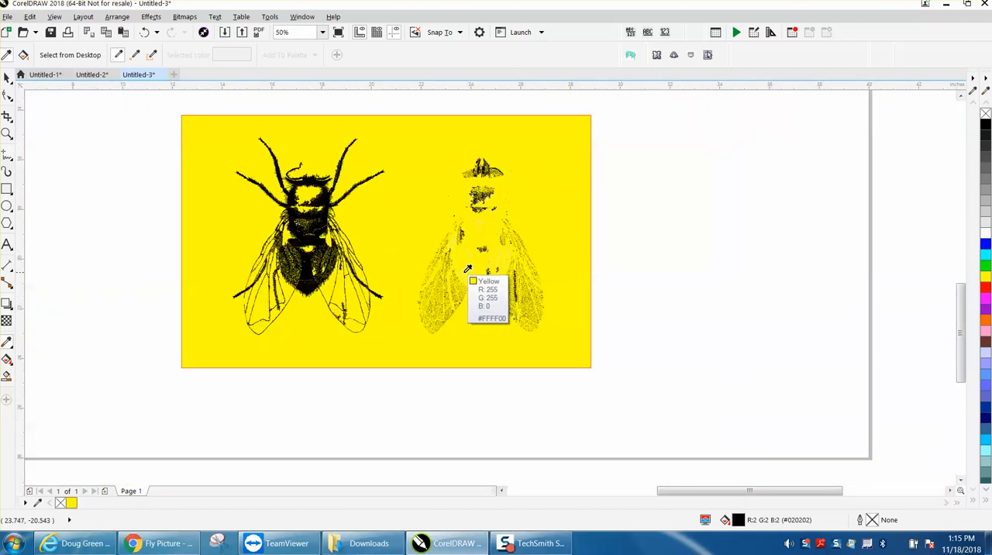